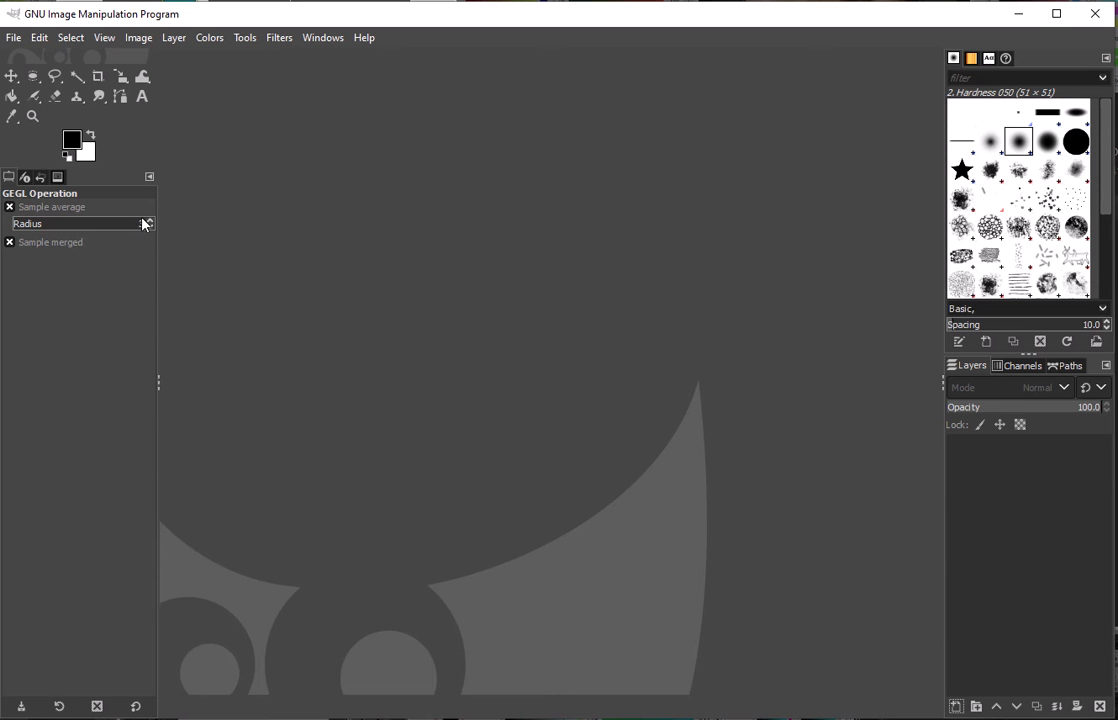
- Swap the foreground and background colours and create a new 500 × 500 px image
left_click(90, 134)
left_click(13, 37)
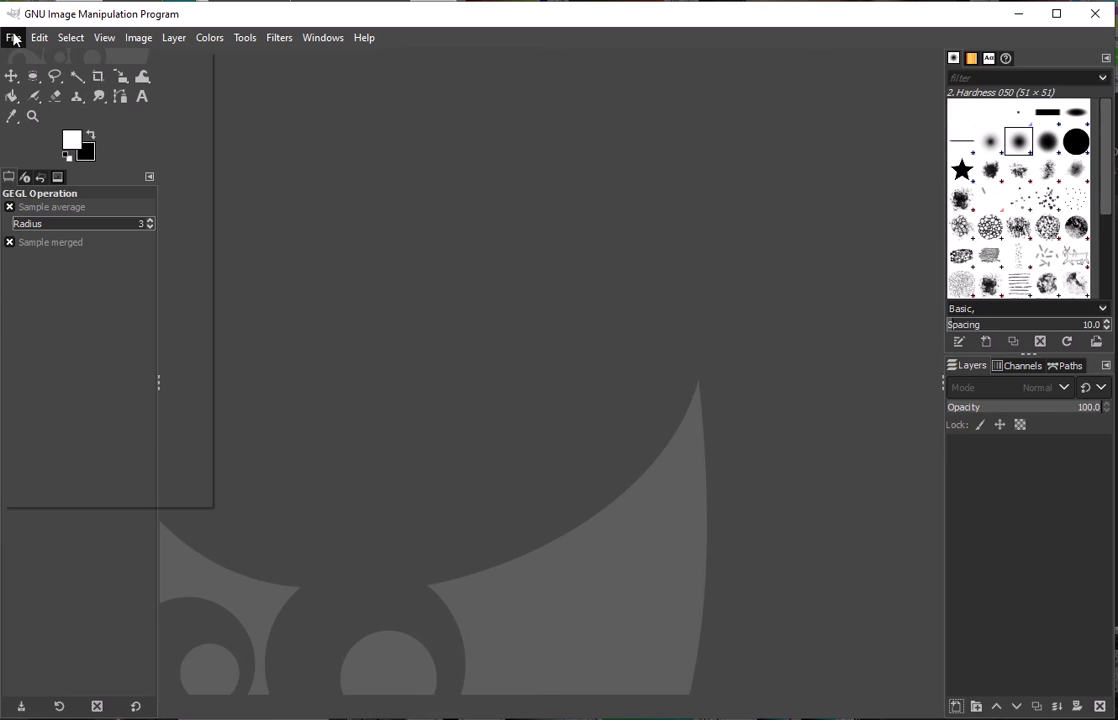
left_click(31, 61)
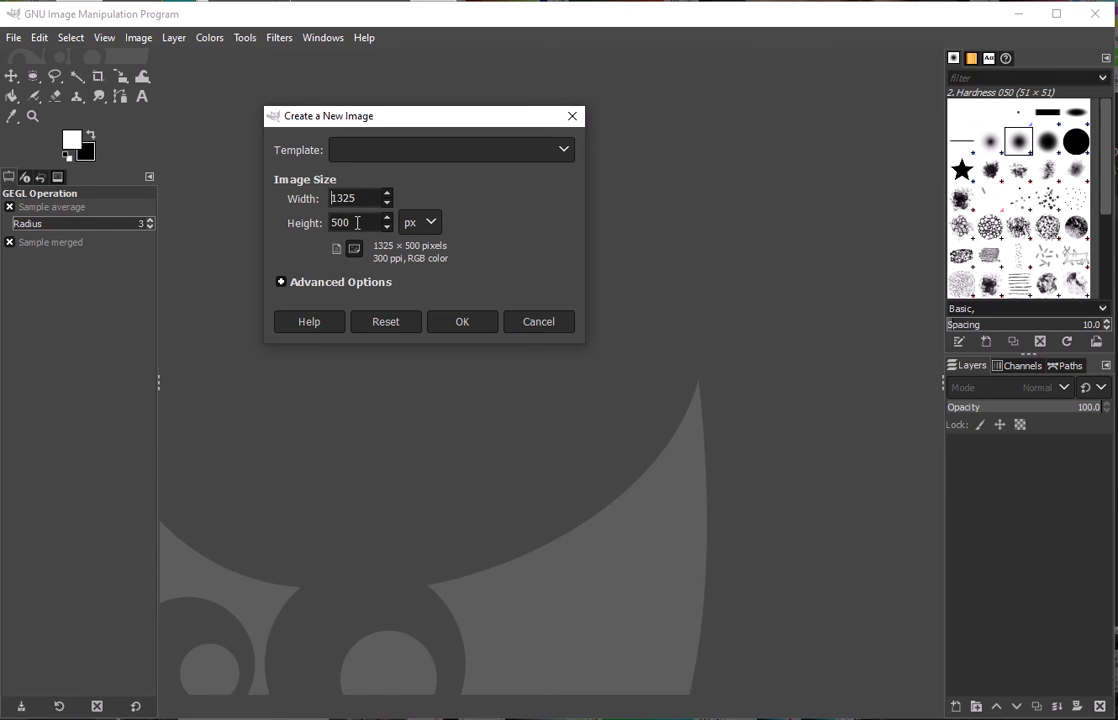
left_click_drag(333, 198, 393, 194)
type("500")
left_click(475, 332)
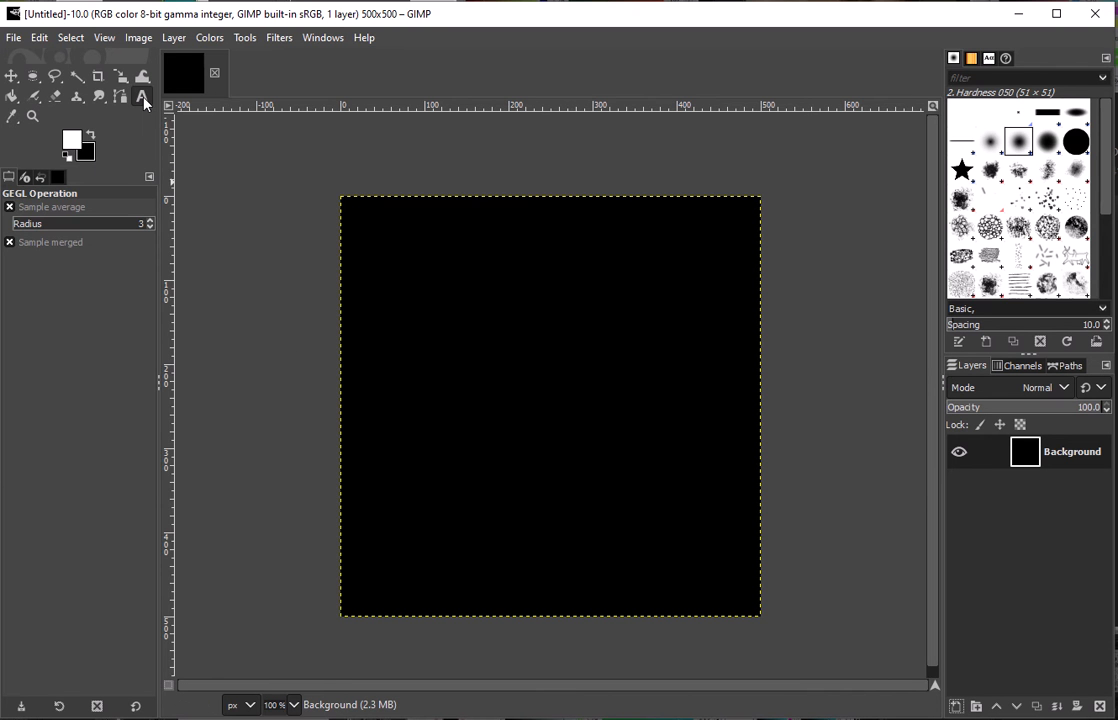
- Draw a text box across the middle of the canvas and set its font size to 100 px
left_click(143, 97)
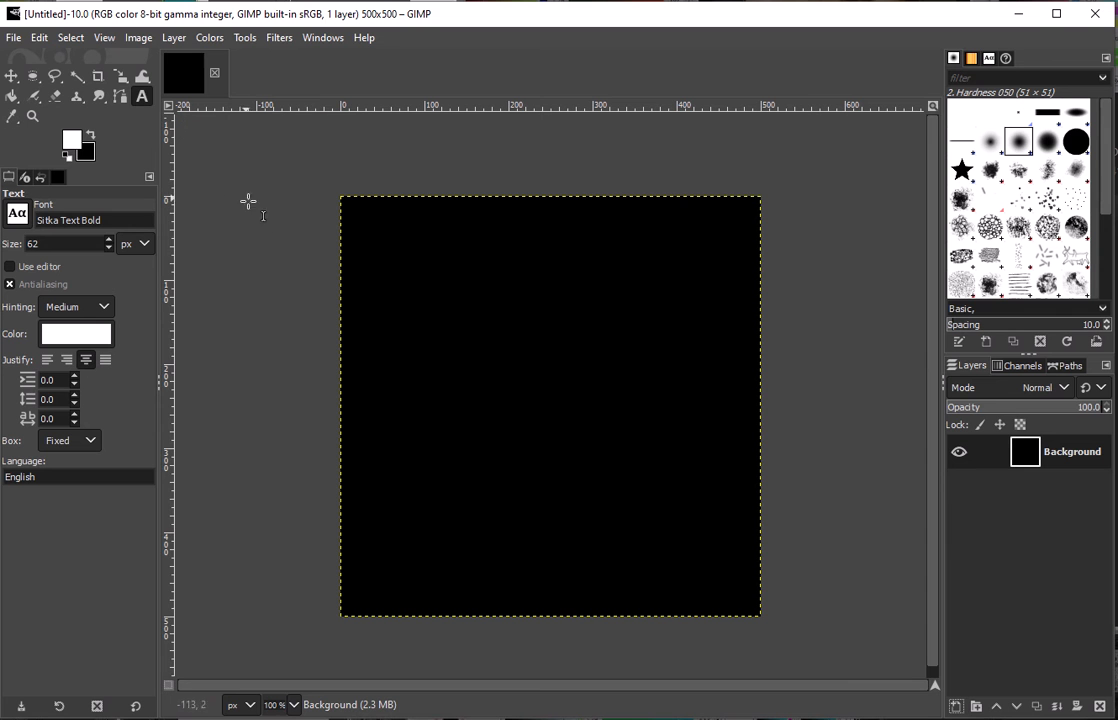
left_click(416, 343)
left_click_drag(417, 343, 691, 447)
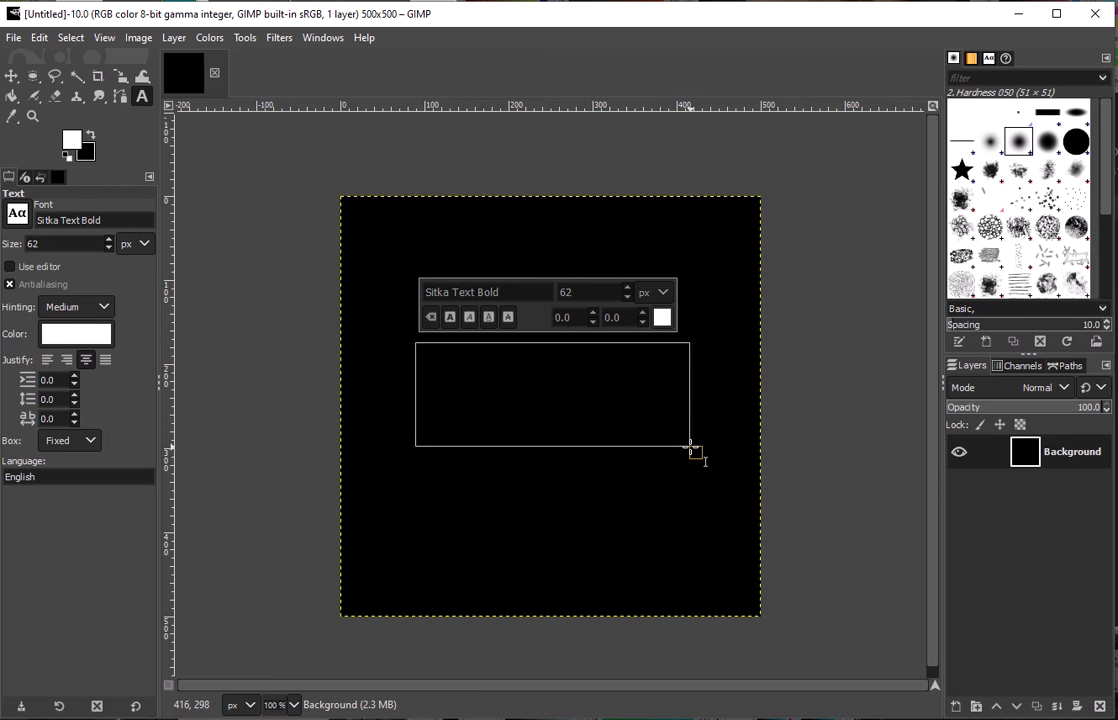
double_click(628, 291)
type("117")
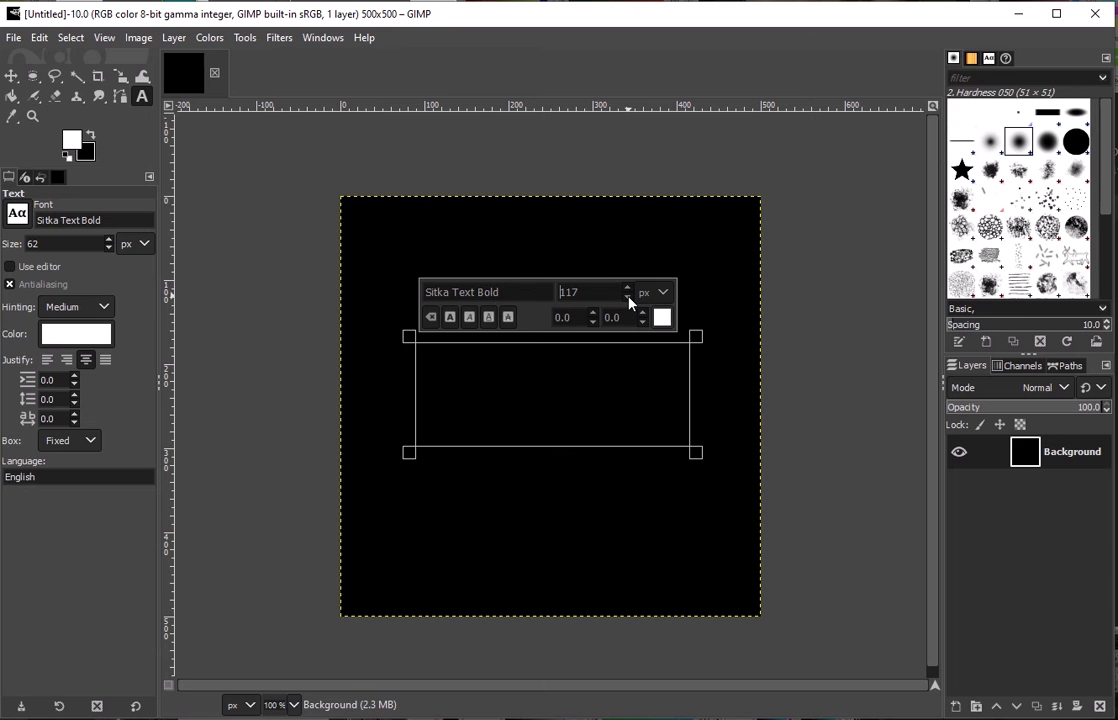
left_click(629, 296)
left_click(629, 297)
left_click(629, 297)
left_click(629, 297)
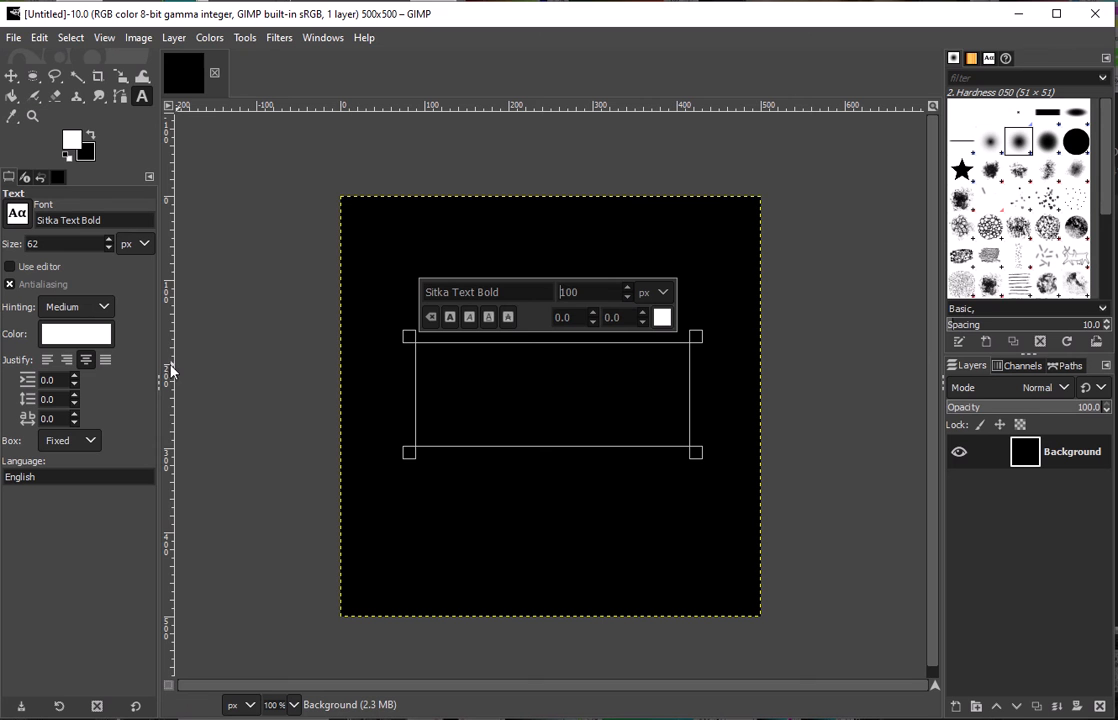
left_click(17, 225)
left_click(17, 225)
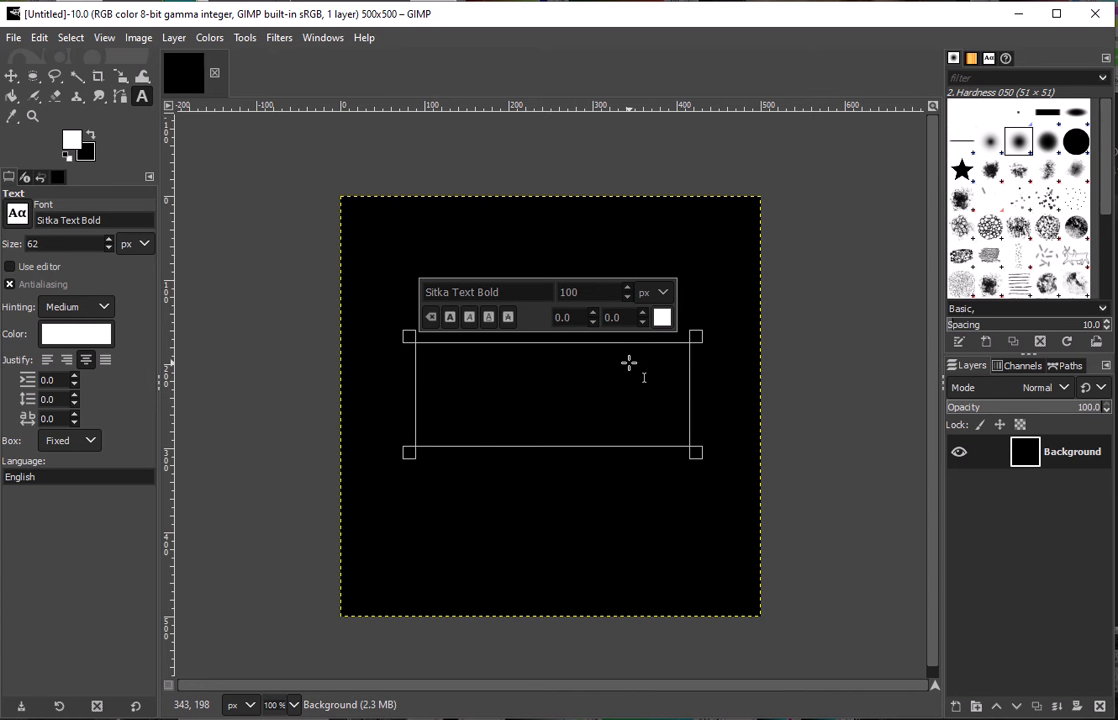
- Enter the text "BASTE" and resize the text box so the word fits closely on one line
type("B")
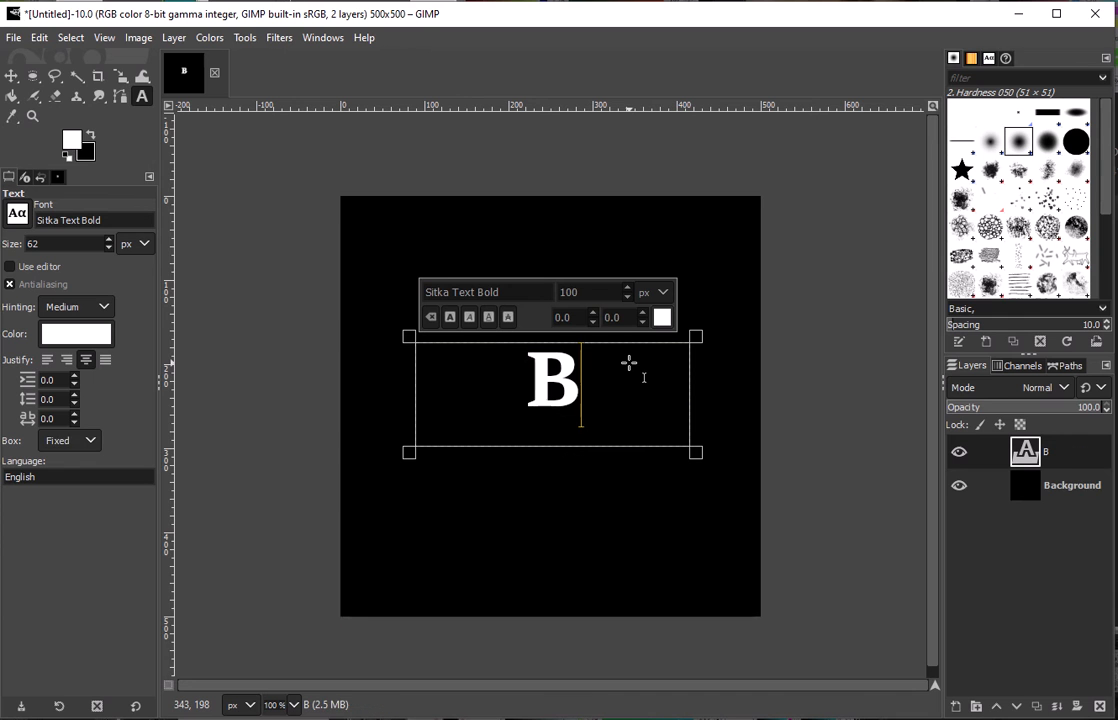
type("ASTE")
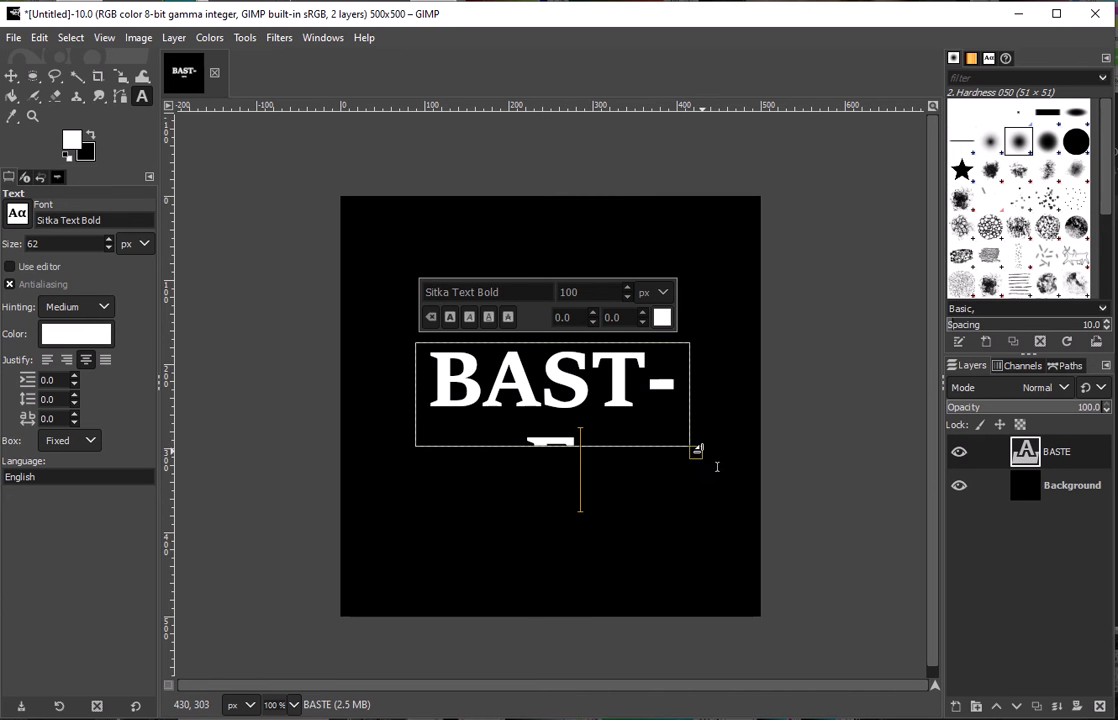
left_click_drag(700, 474, 744, 481)
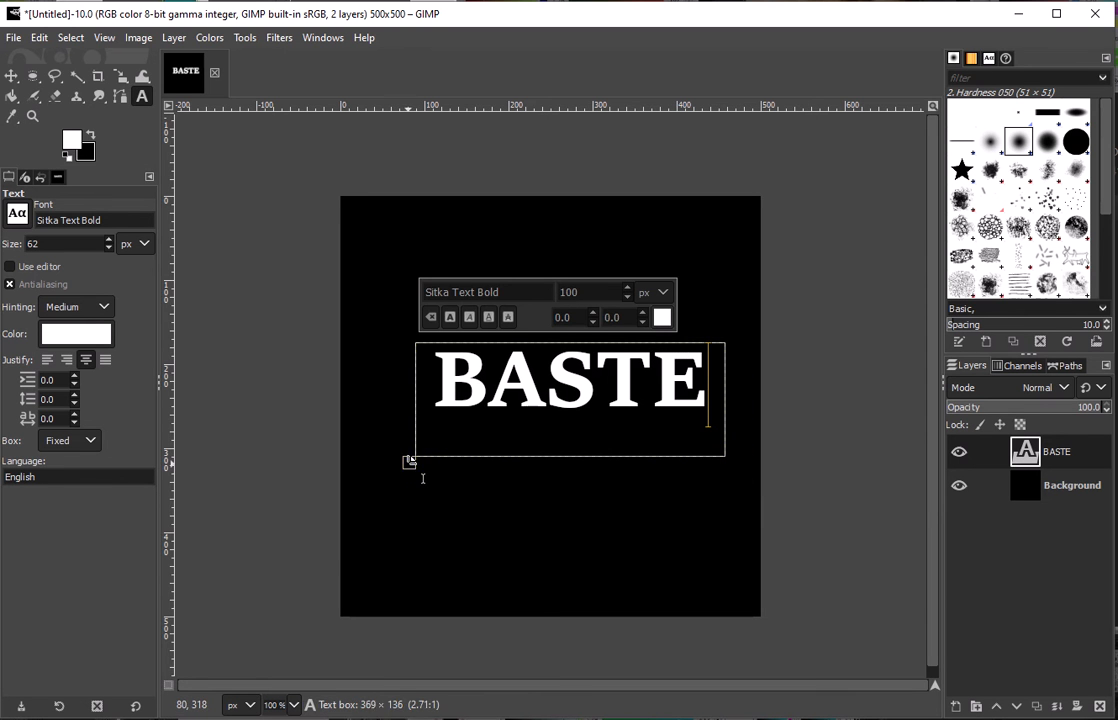
left_click_drag(408, 463, 424, 445)
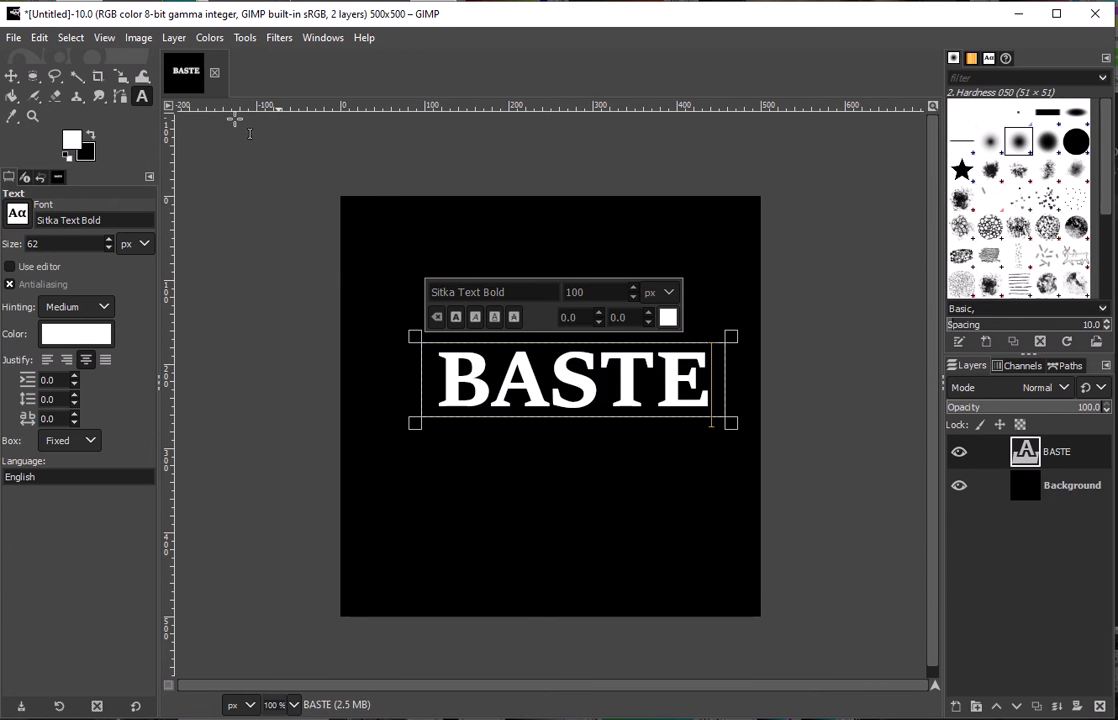
- Apply a Gaussian Blur to the BASTE text layer with Size X and Size Y at 2.50
left_click(281, 40)
mouse_move(305, 153)
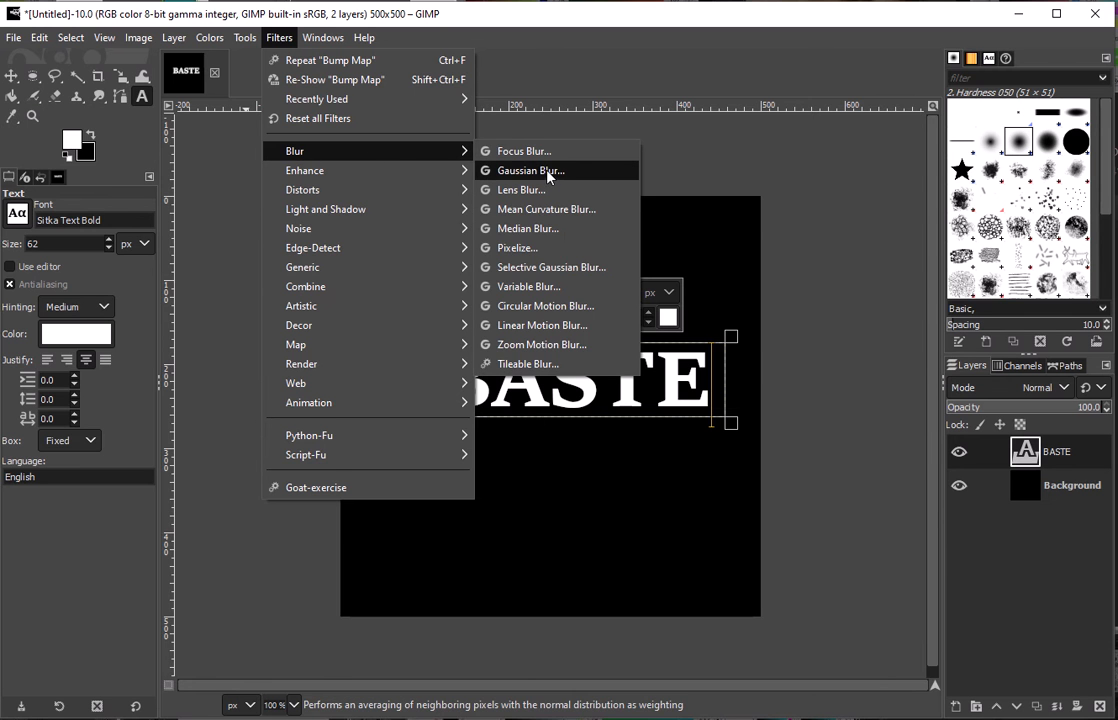
left_click(512, 170)
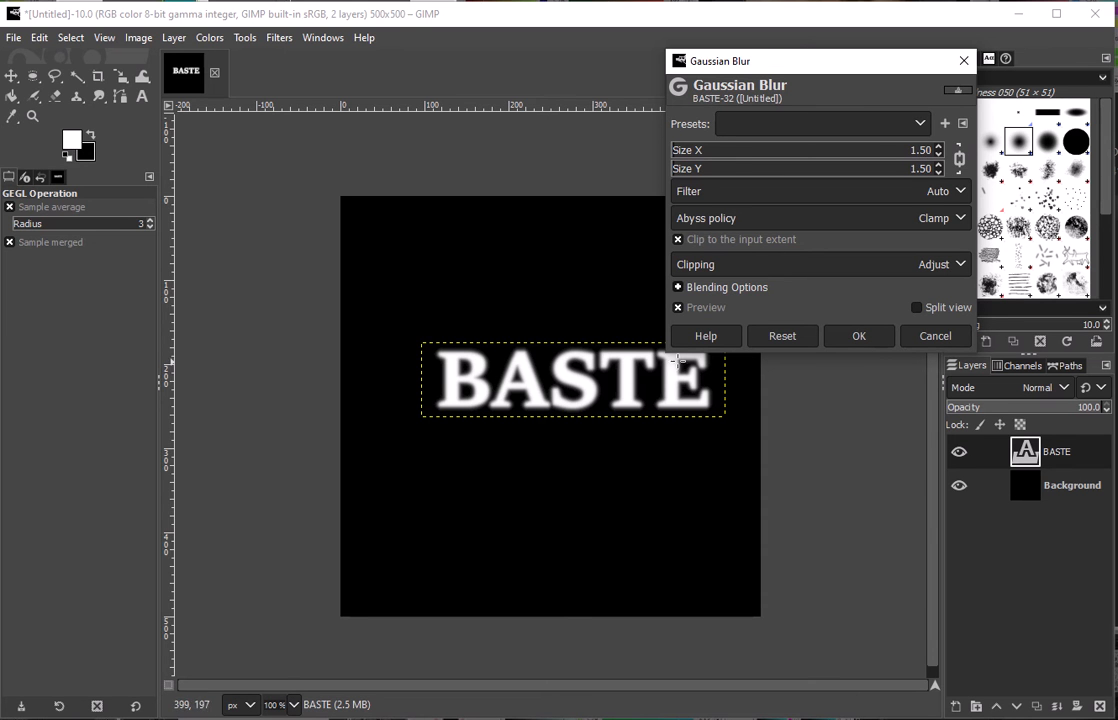
left_click(939, 146)
left_click(939, 146)
left_click(939, 146)
left_click(939, 146)
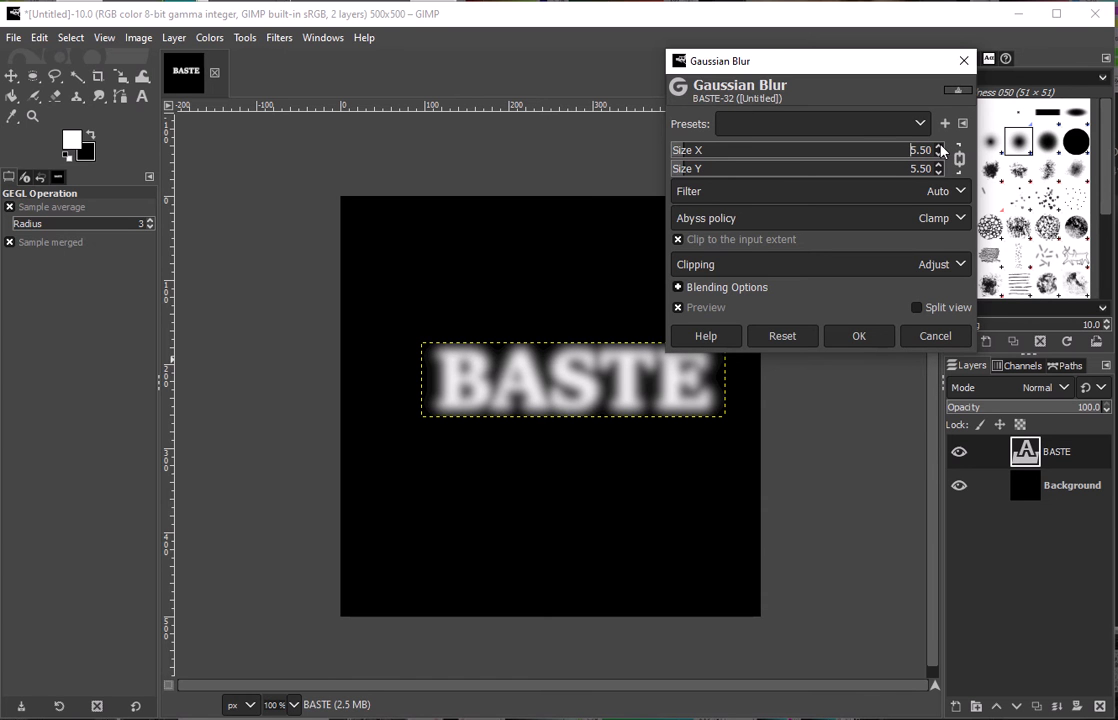
left_click(939, 146)
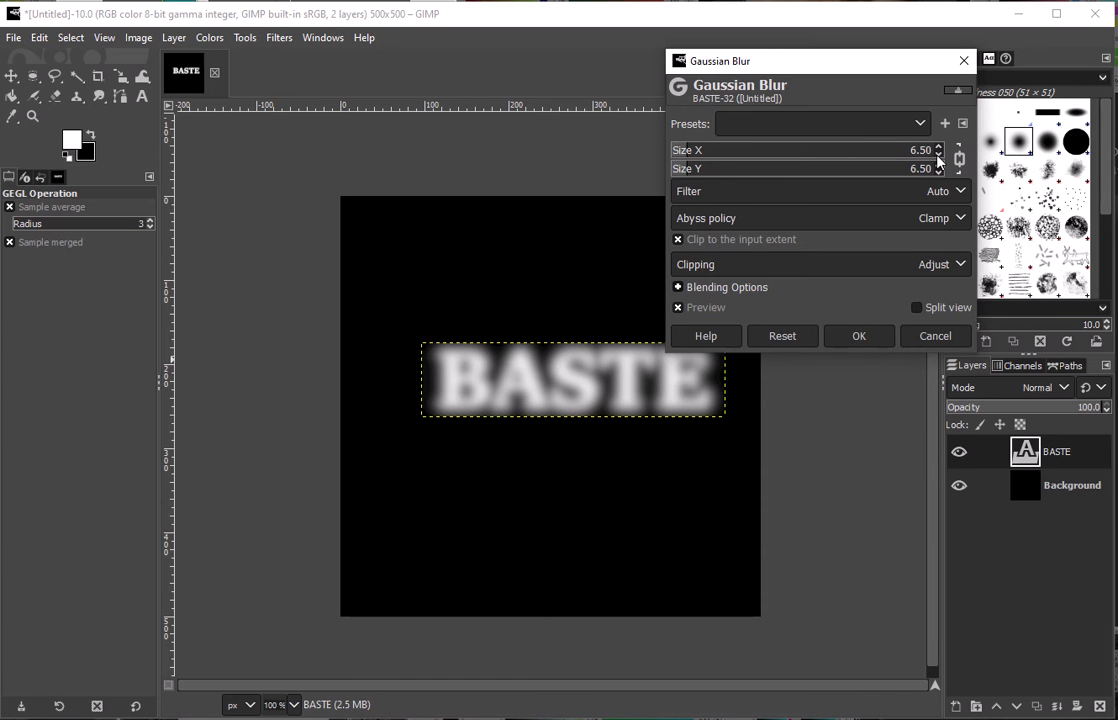
left_click(939, 155)
left_click(939, 155)
left_click(939, 155)
left_click(939, 155)
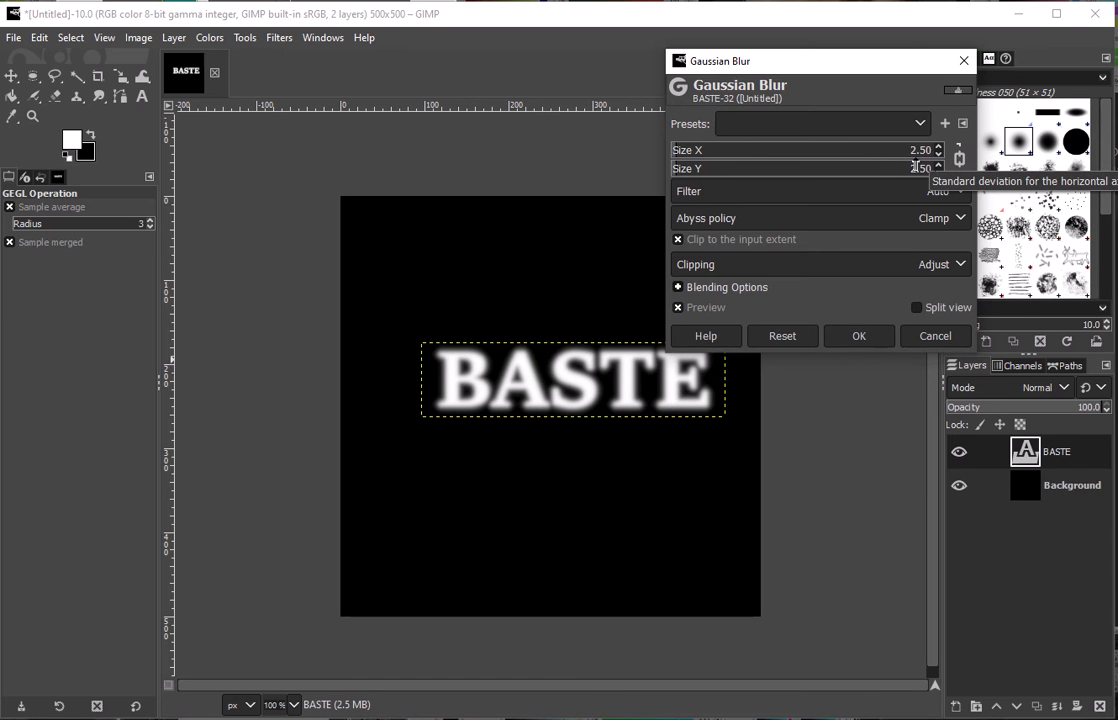
left_click(858, 336)
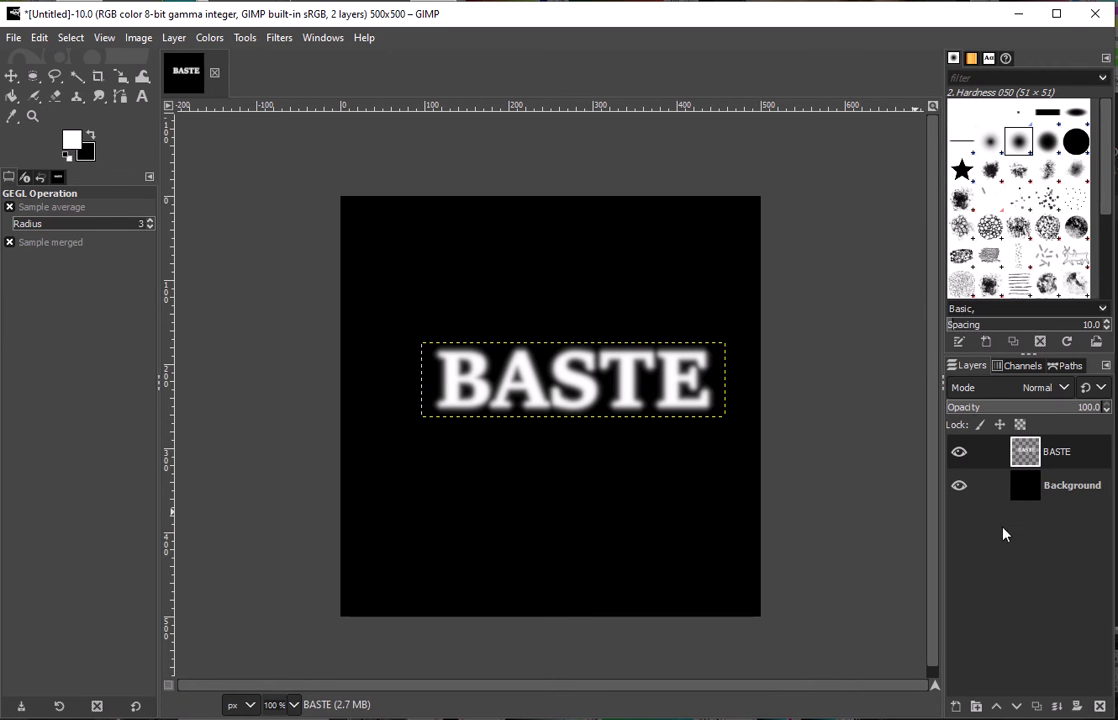
- Create a new layer from the visible image and add a transparent 500 × 500 px layer above it
right_click(1047, 455)
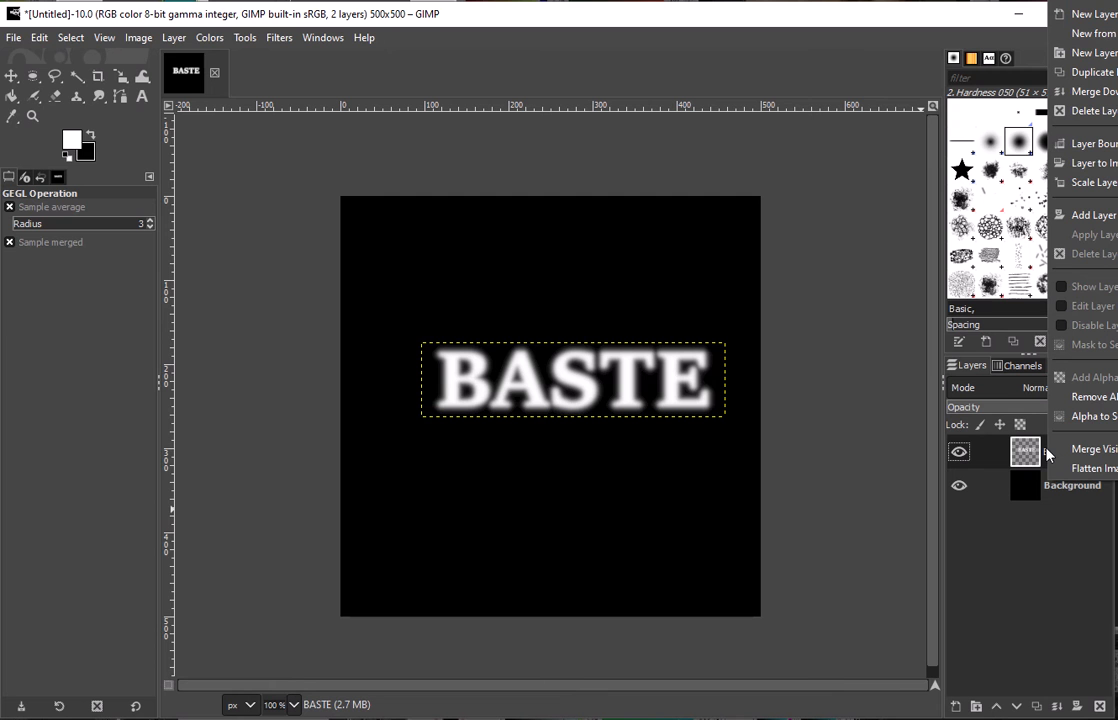
left_click(1092, 35)
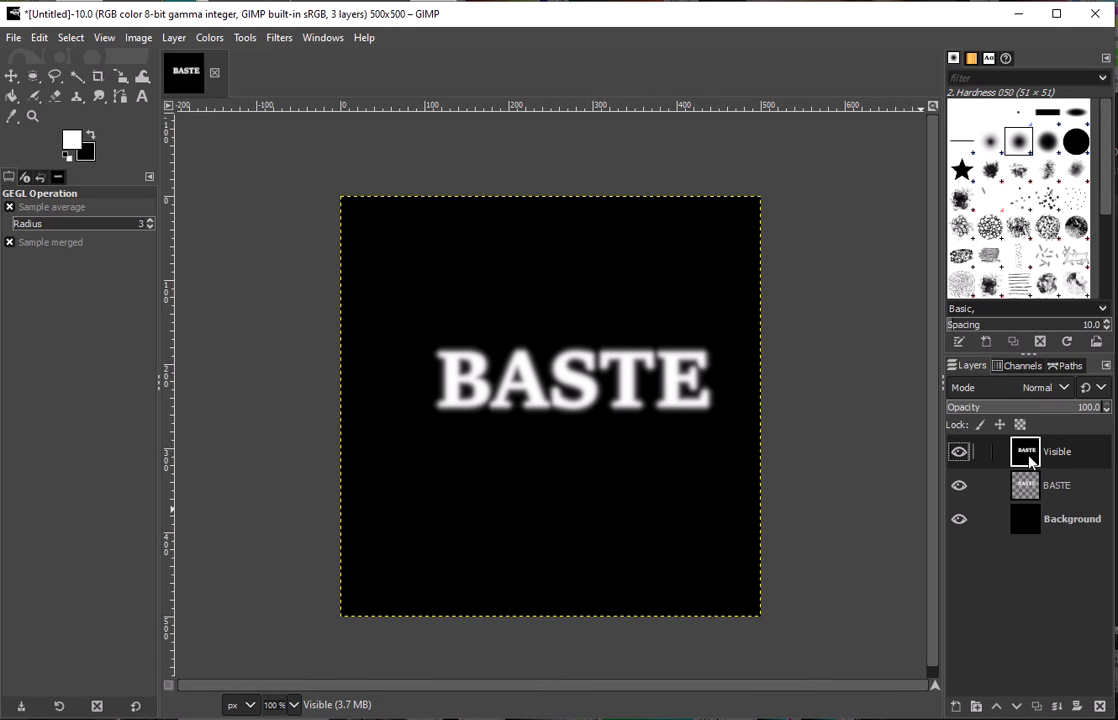
left_click(957, 708)
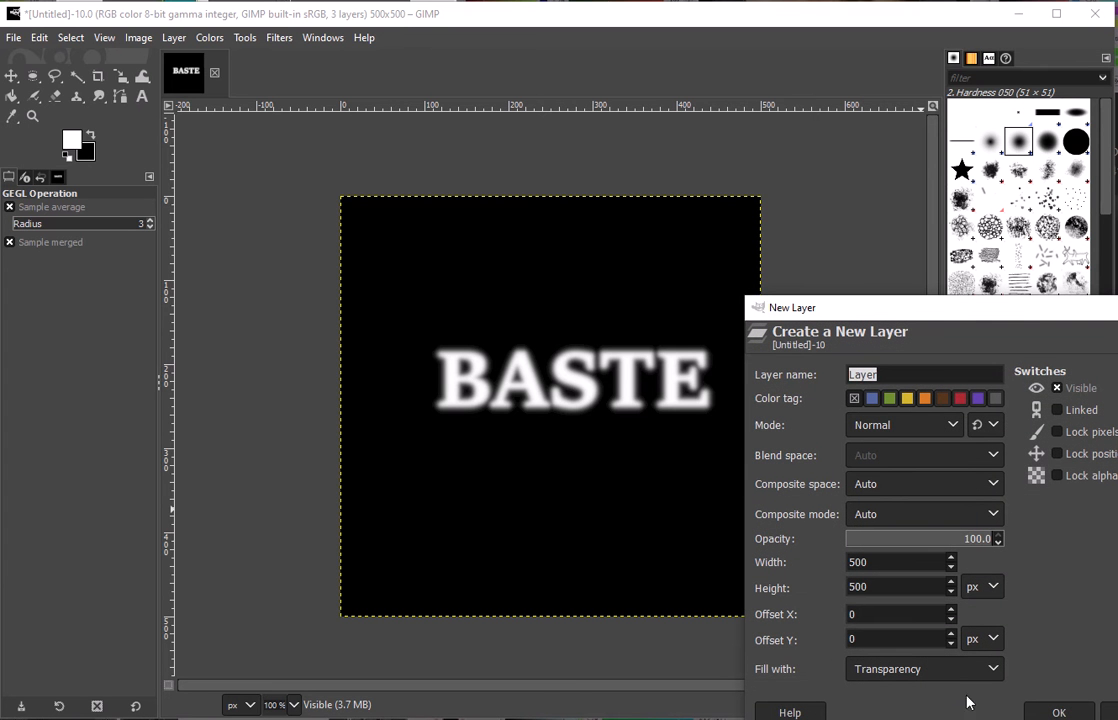
left_click(1060, 712)
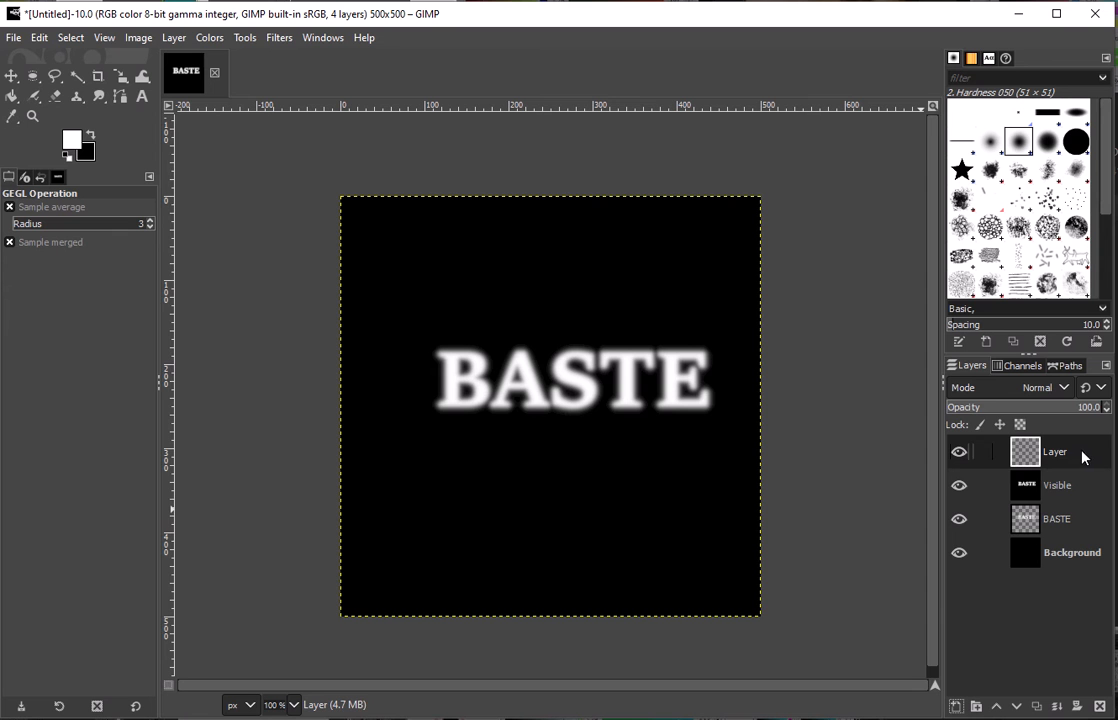
left_click(1074, 488)
left_click(1080, 518)
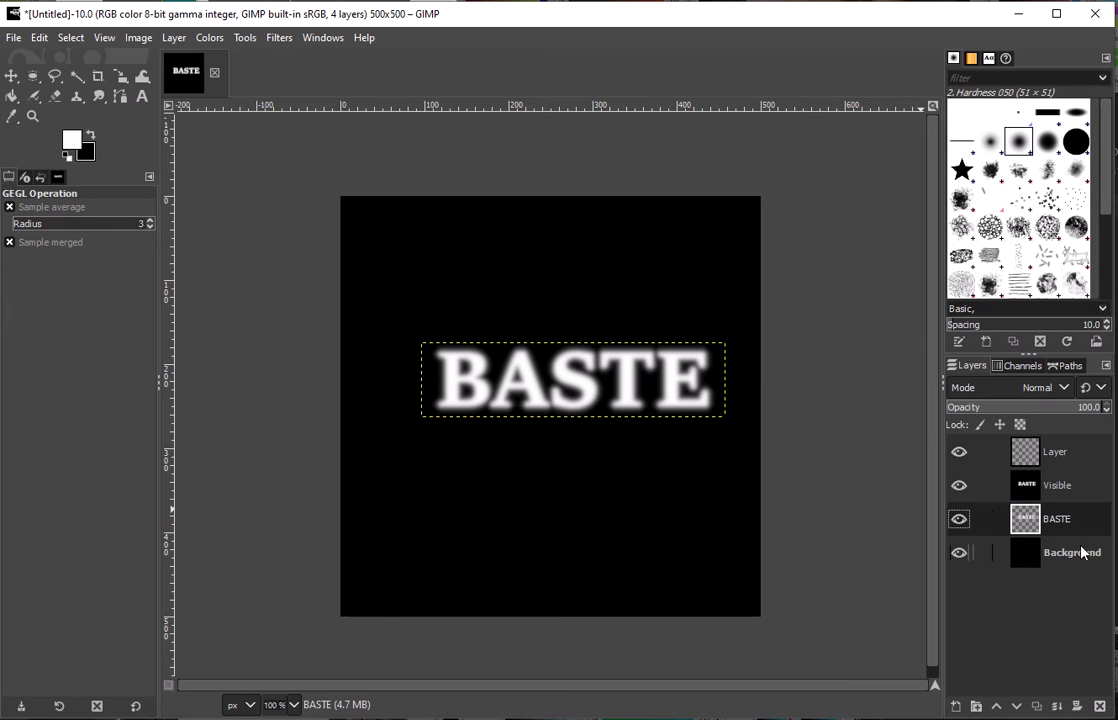
left_click(1080, 555)
left_click(1079, 515)
left_click(1076, 490)
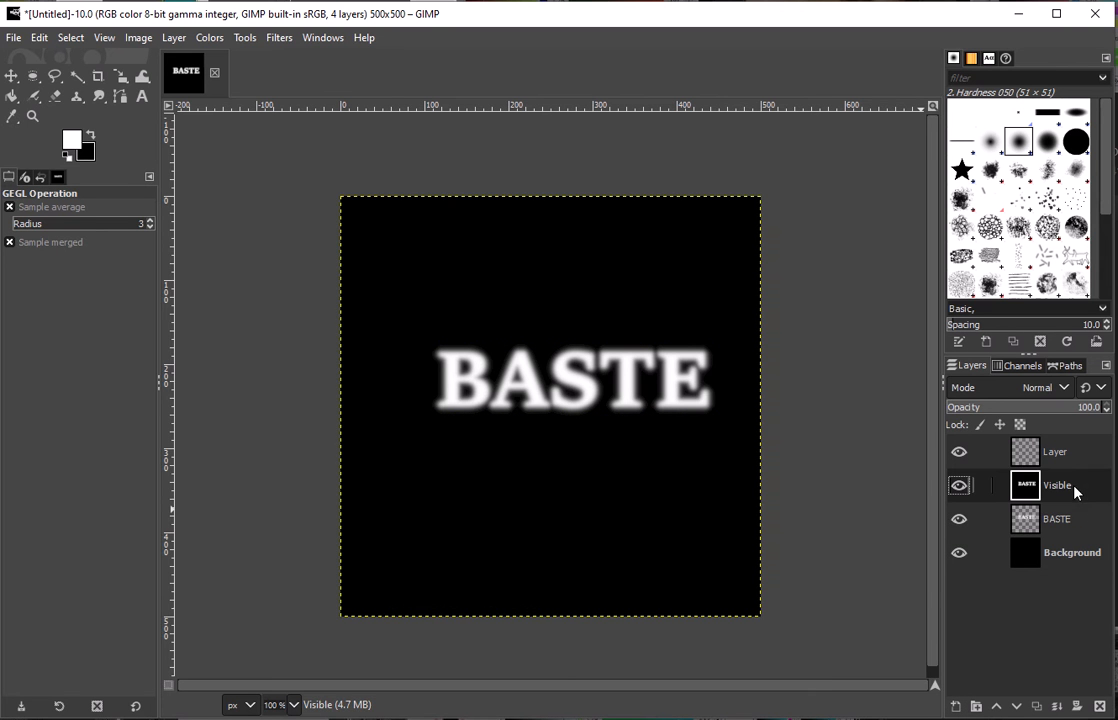
- Render Plasma noise on the empty top layer with a turbulence of 1.282
left_click(1071, 452)
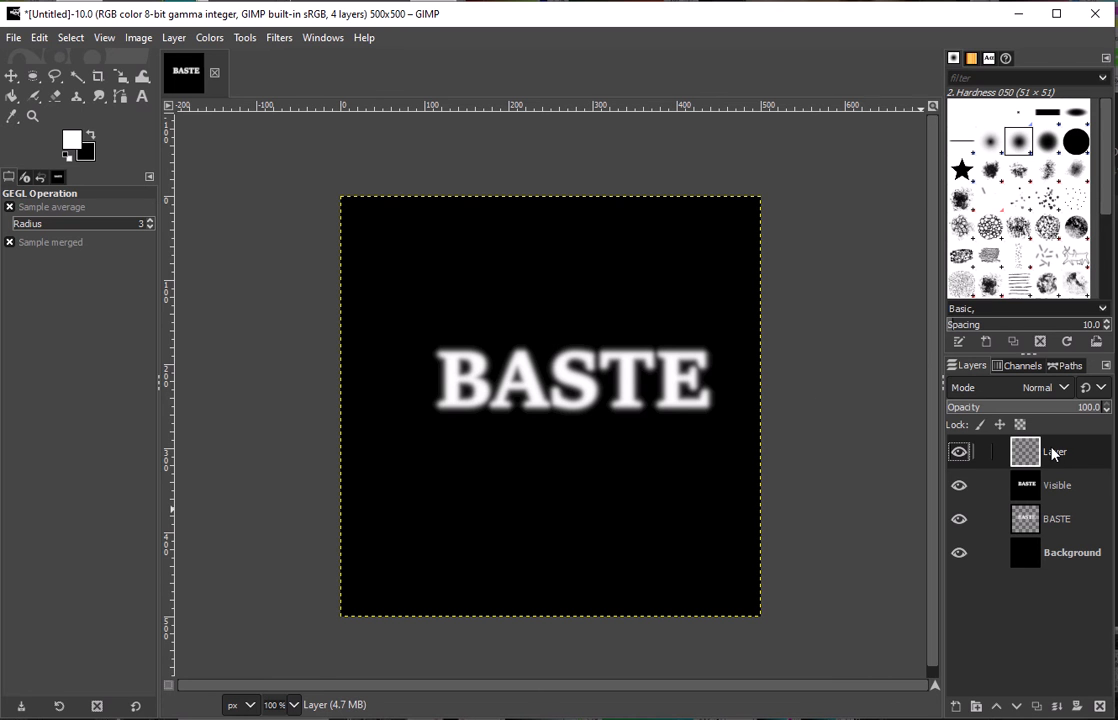
left_click(276, 37)
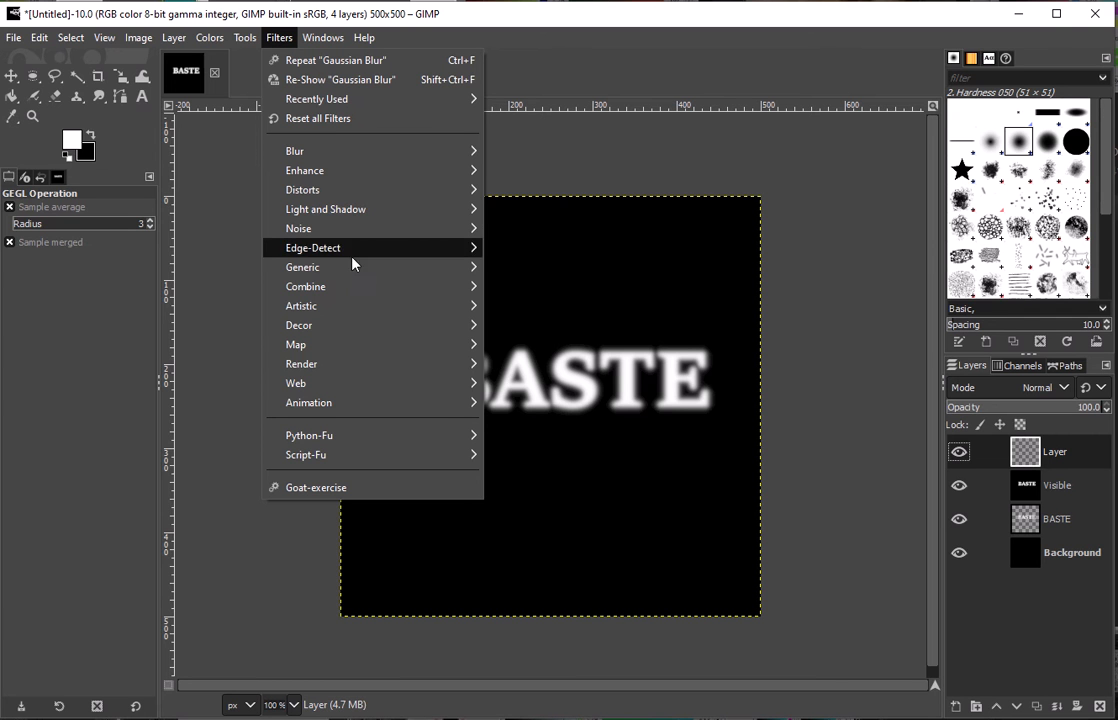
mouse_move(347, 369)
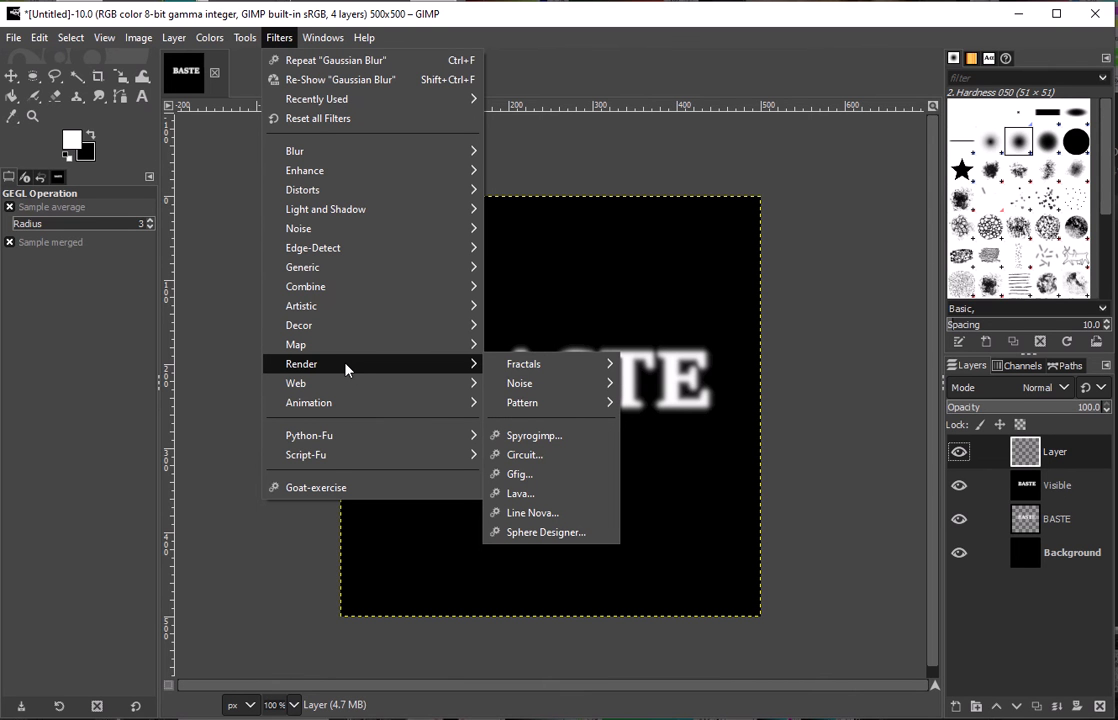
mouse_move(542, 391)
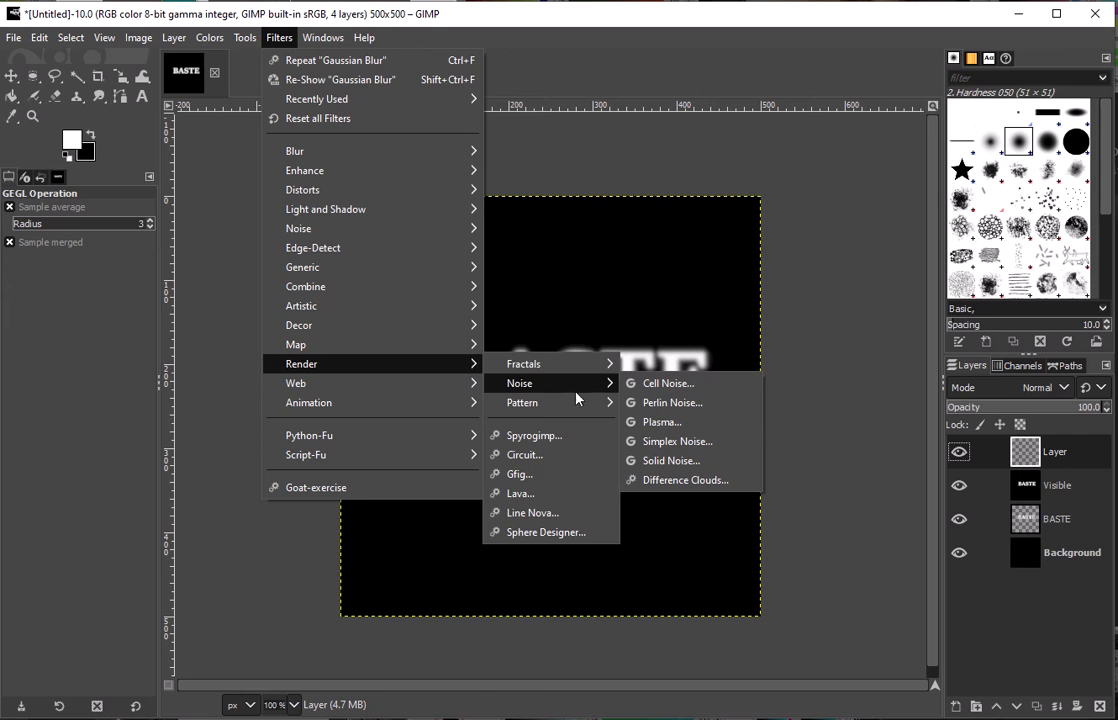
left_click(645, 422)
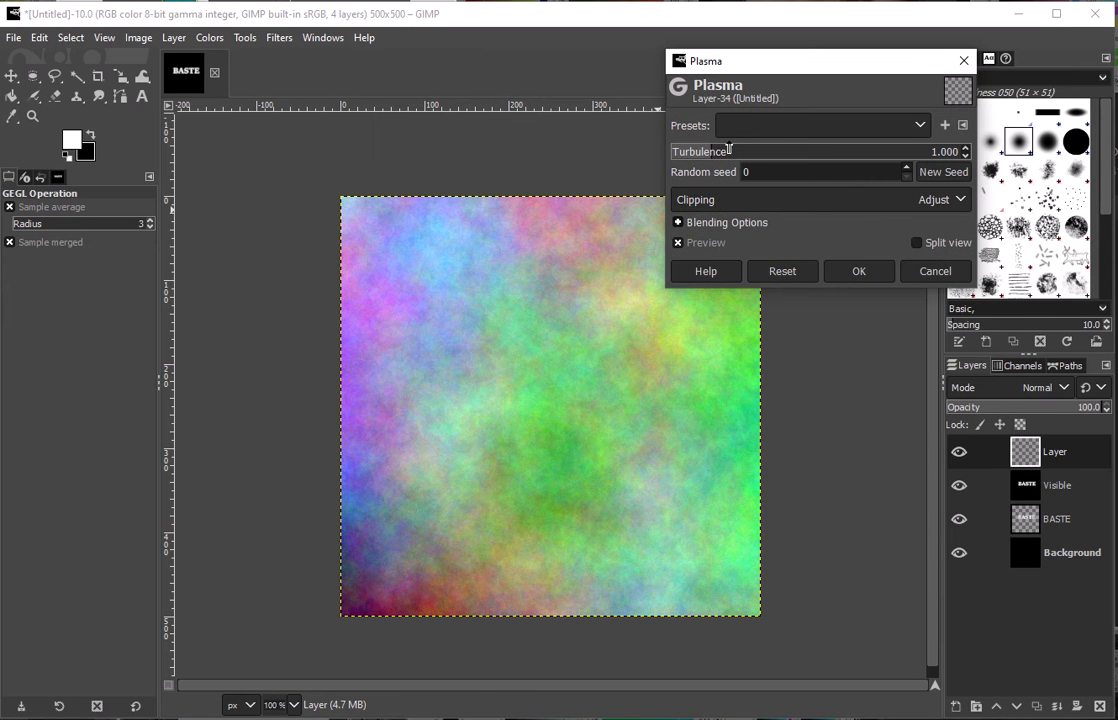
left_click_drag(796, 62, 875, 188)
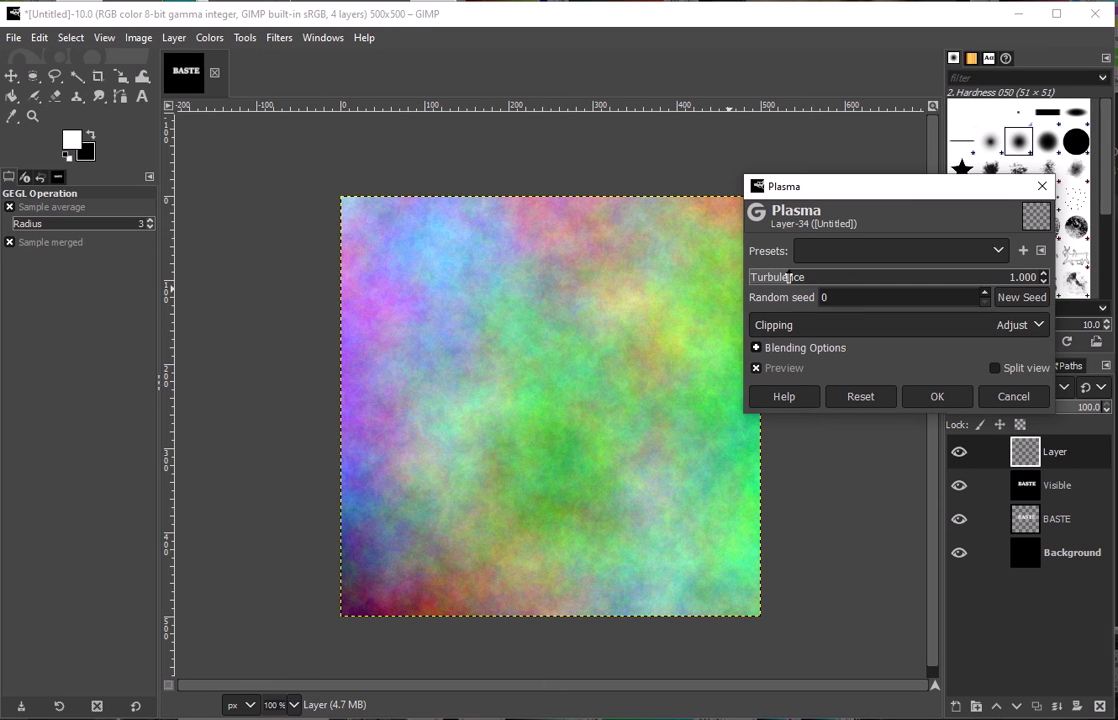
mouse_move(787, 278)
left_mouse_down()
mouse_move(925, 275)
mouse_move(802, 278)
left_mouse_up()
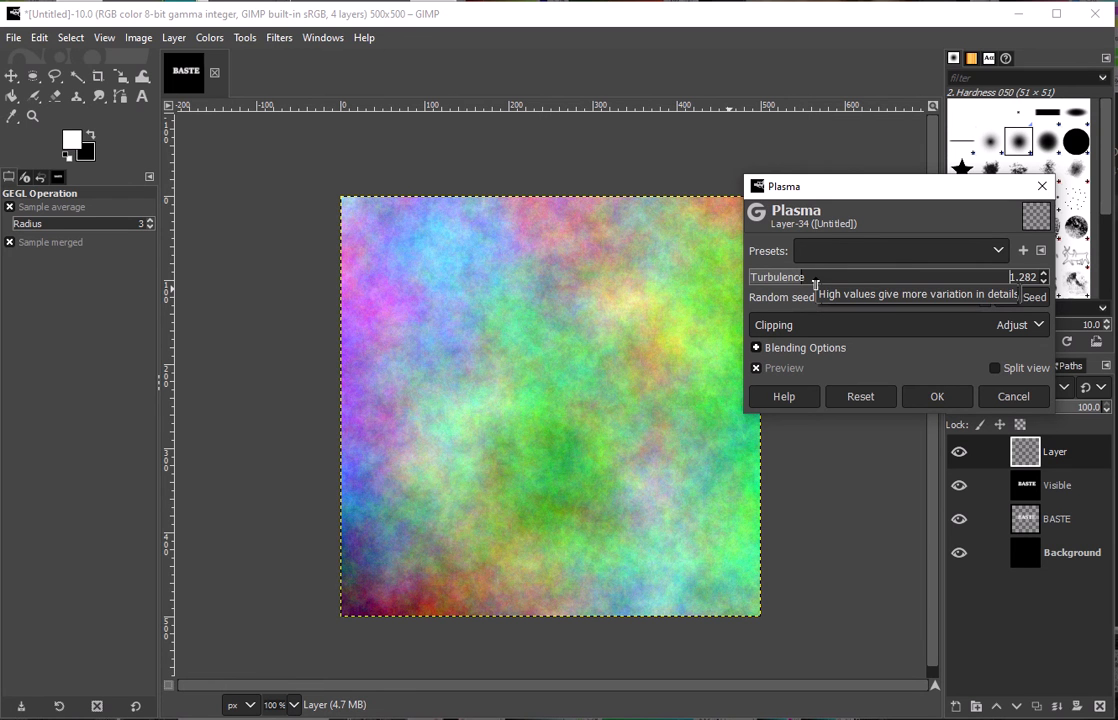
left_click(952, 403)
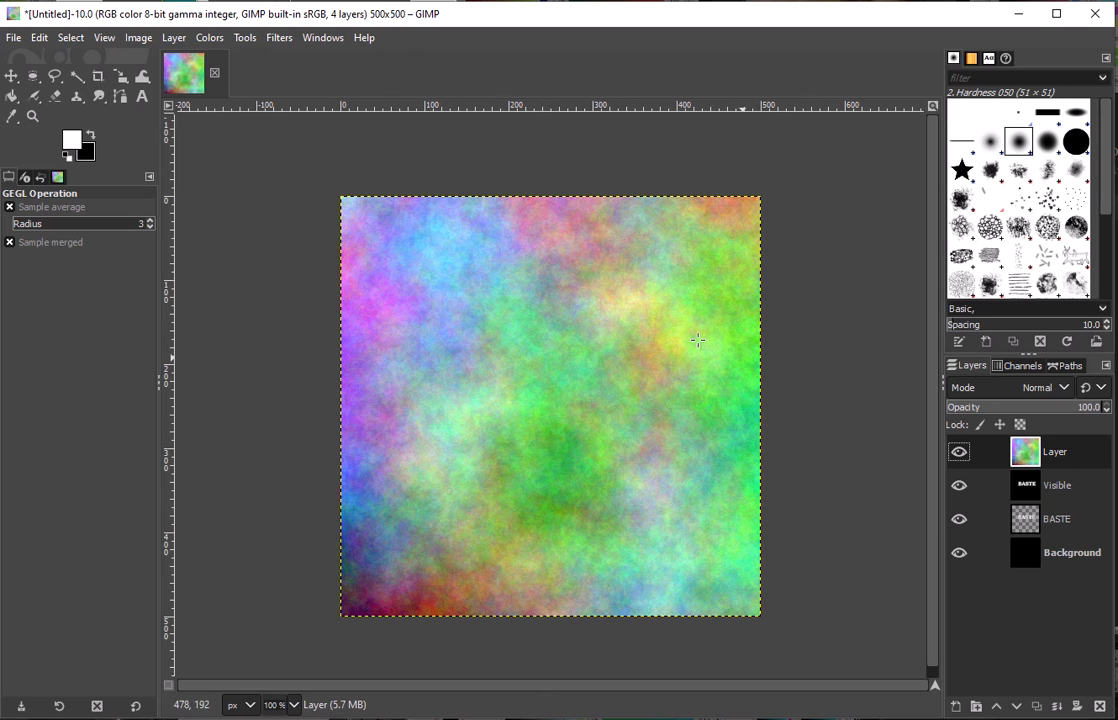
- Start a Bump Map on the plasma layer with the Visible layer as its auxiliary input
left_click(283, 40)
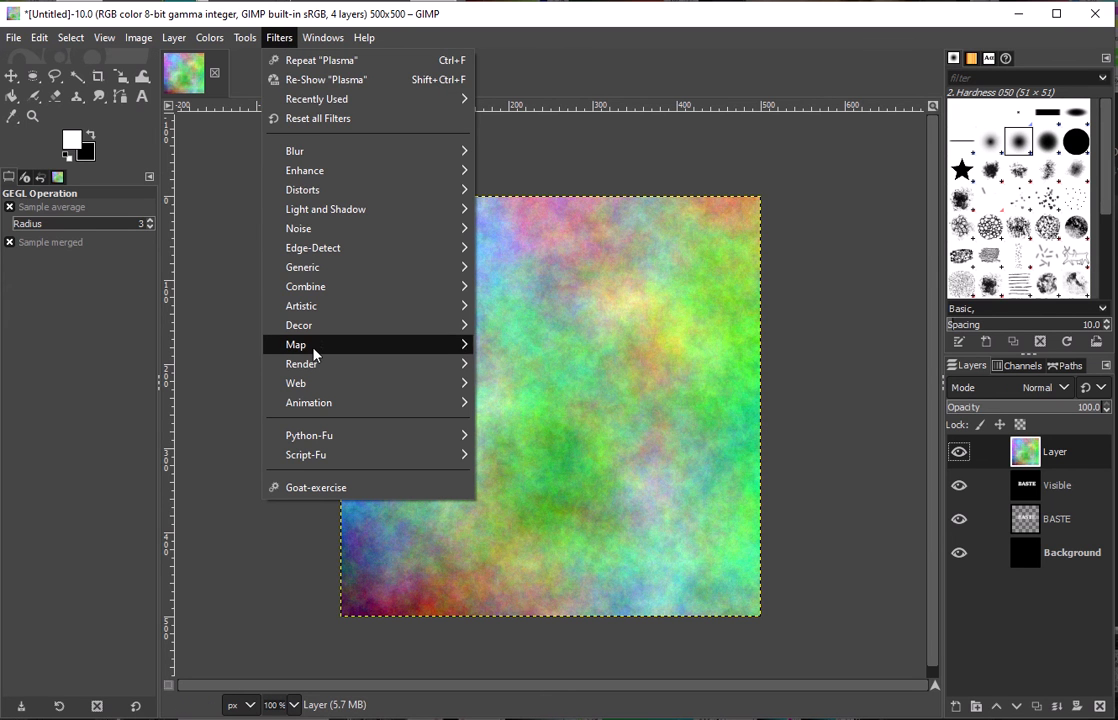
mouse_move(314, 352)
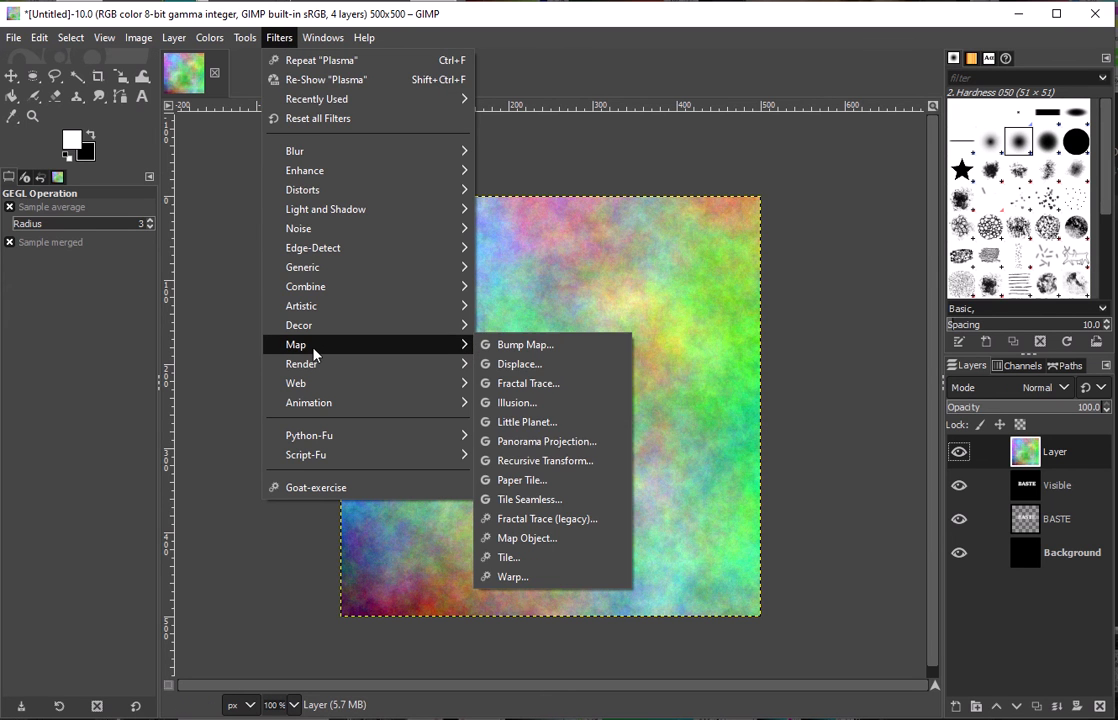
left_click(517, 346)
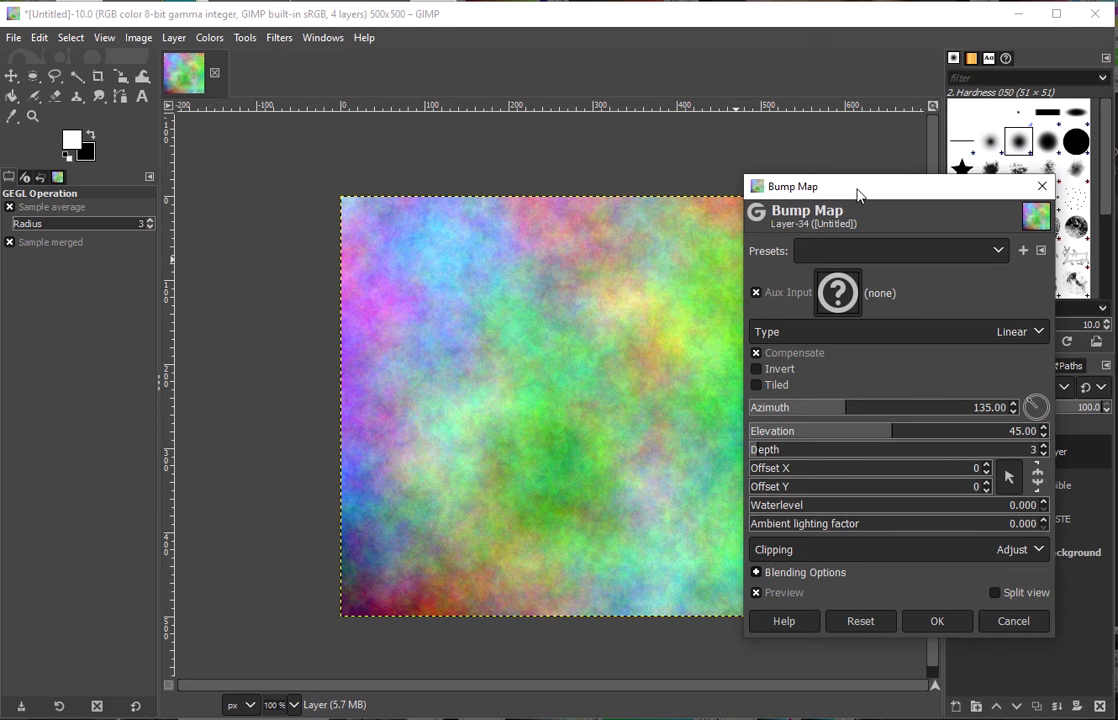
left_click_drag(857, 192, 834, 192)
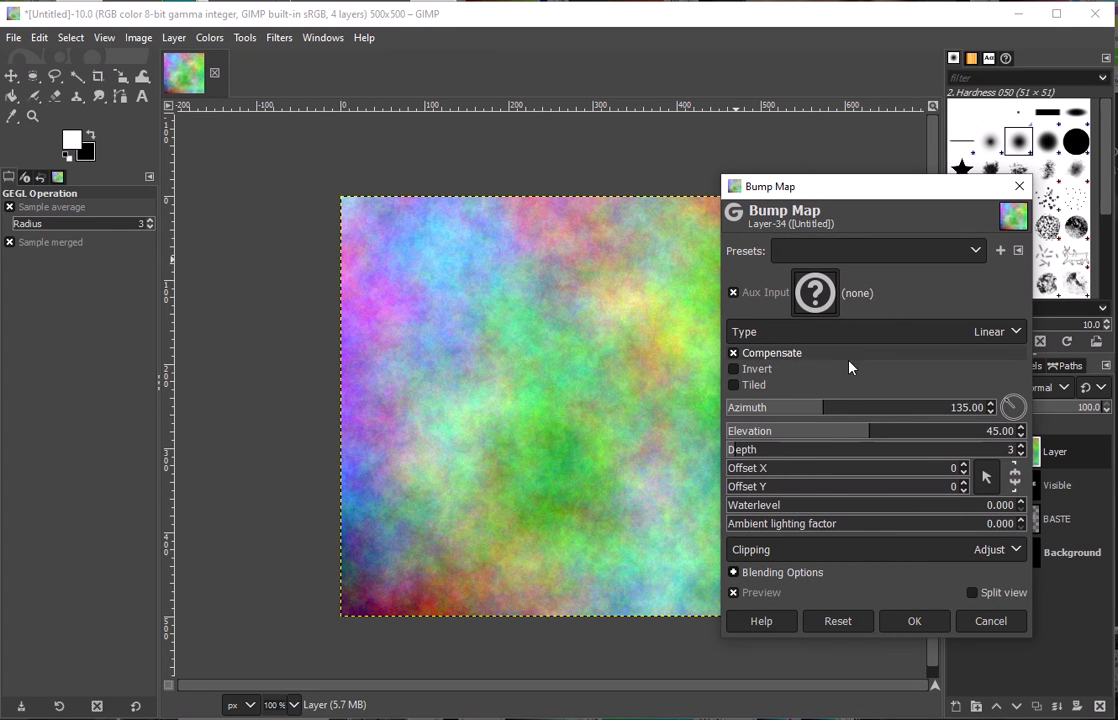
left_click(825, 306)
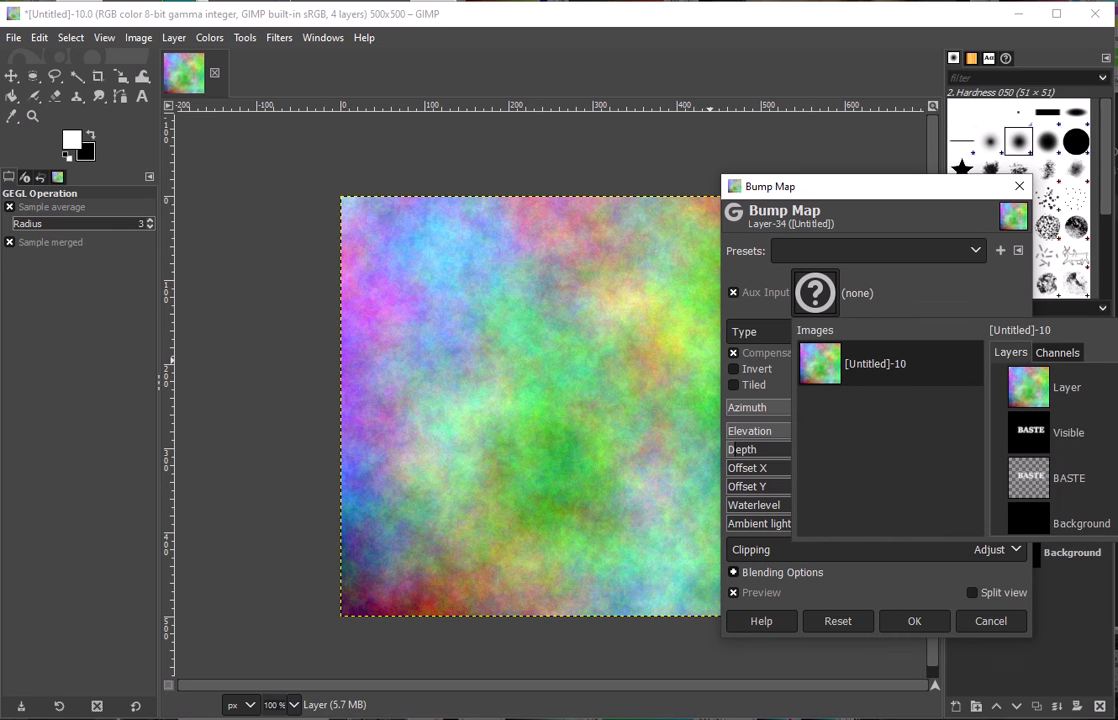
left_click(1077, 440)
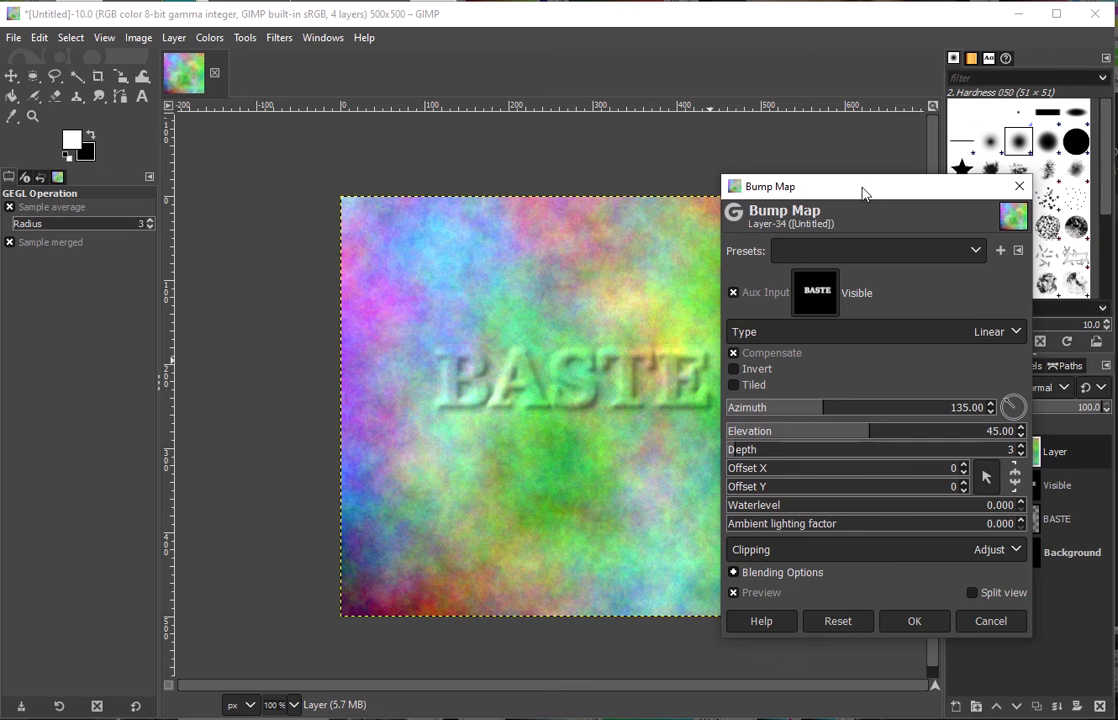
- Set the bump map's depth to 5 and apply it to the plasma layer
left_click_drag(863, 193, 939, 176)
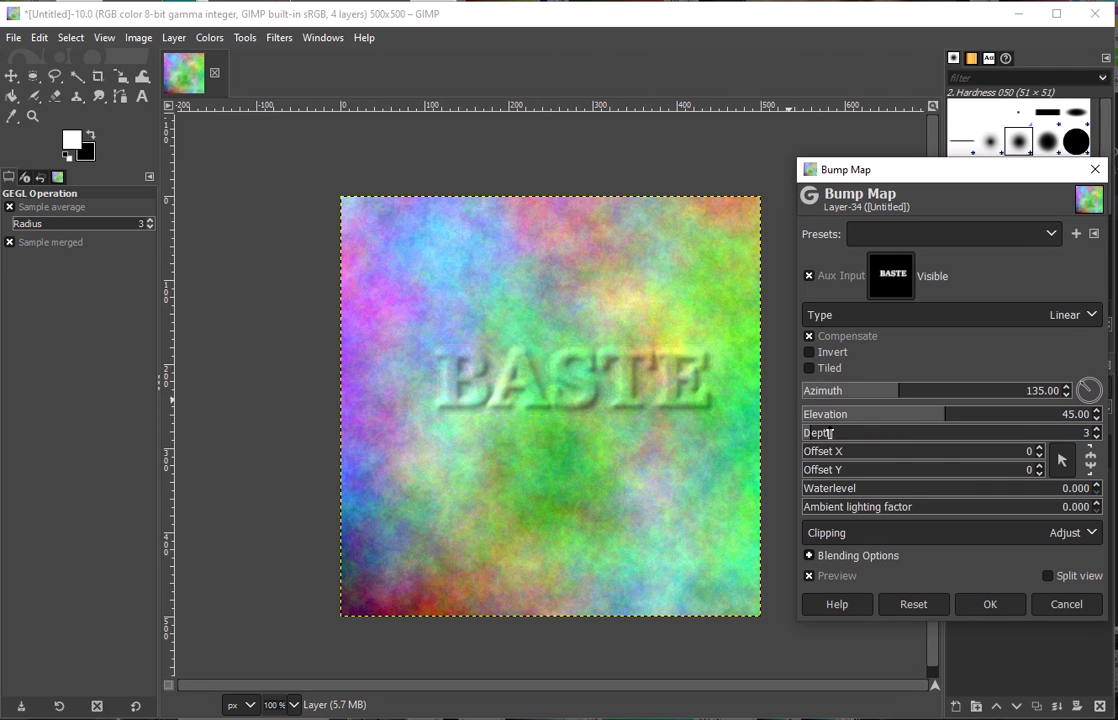
scroll(822, 434, "up", 3)
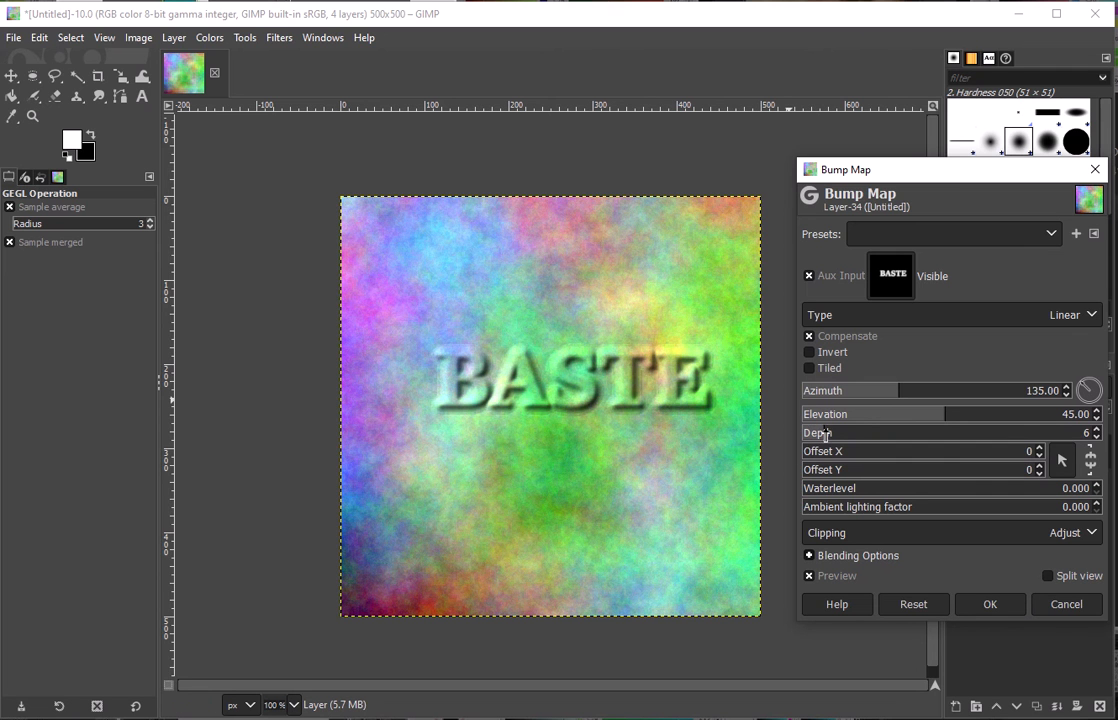
scroll(822, 434, "down", 1)
scroll(822, 434, "up", 1)
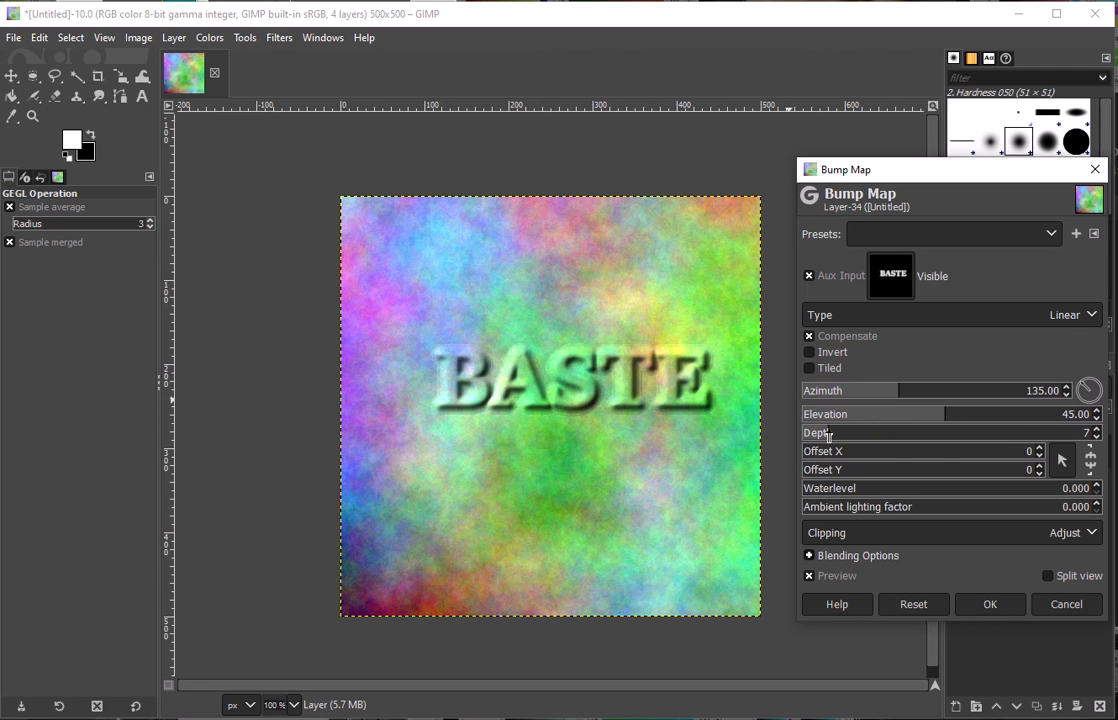
scroll(822, 434, "down", 1)
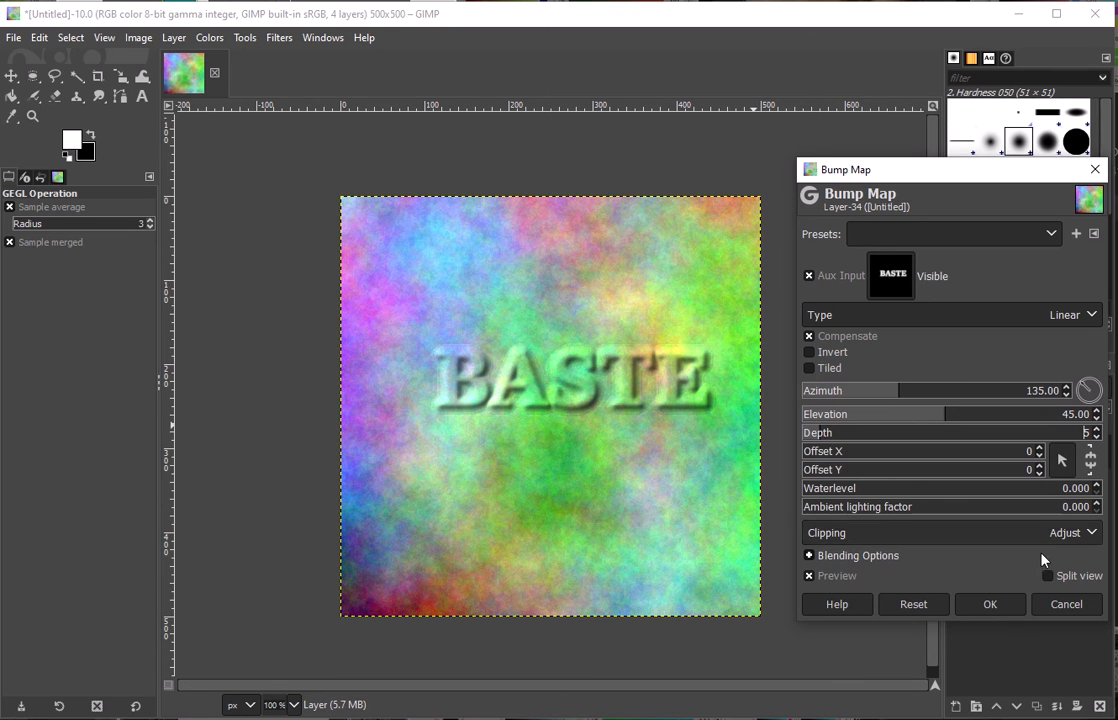
left_click(1009, 607)
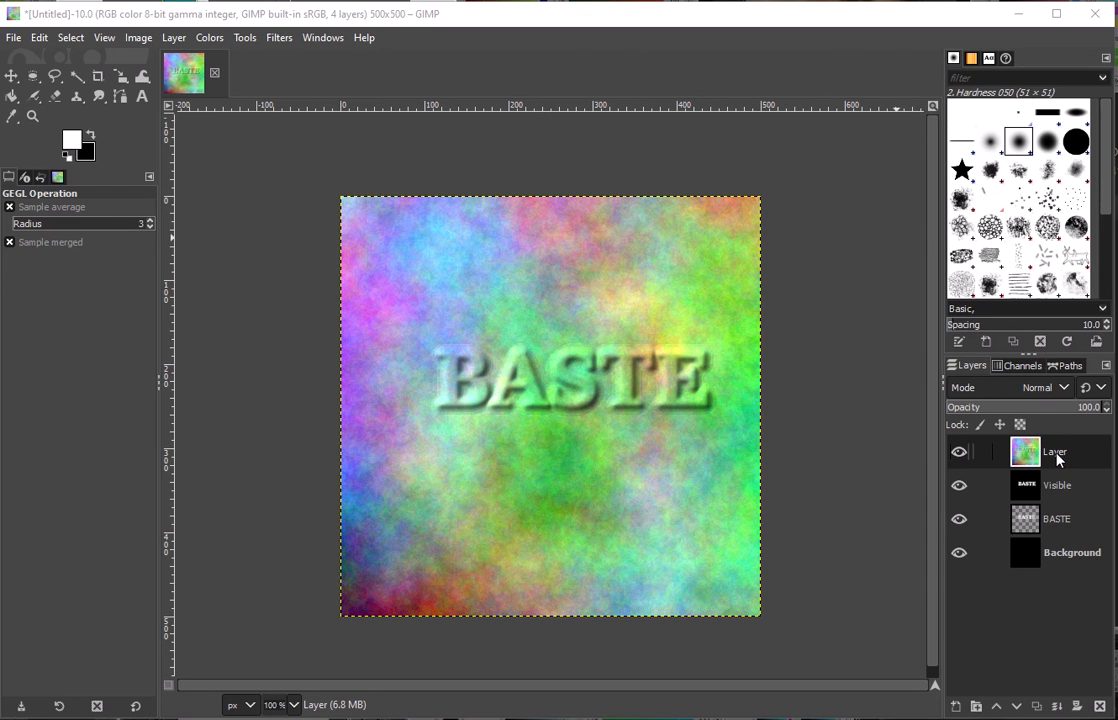
- Add a white (full opacity) layer mask to the plasma layer
right_click(1057, 458)
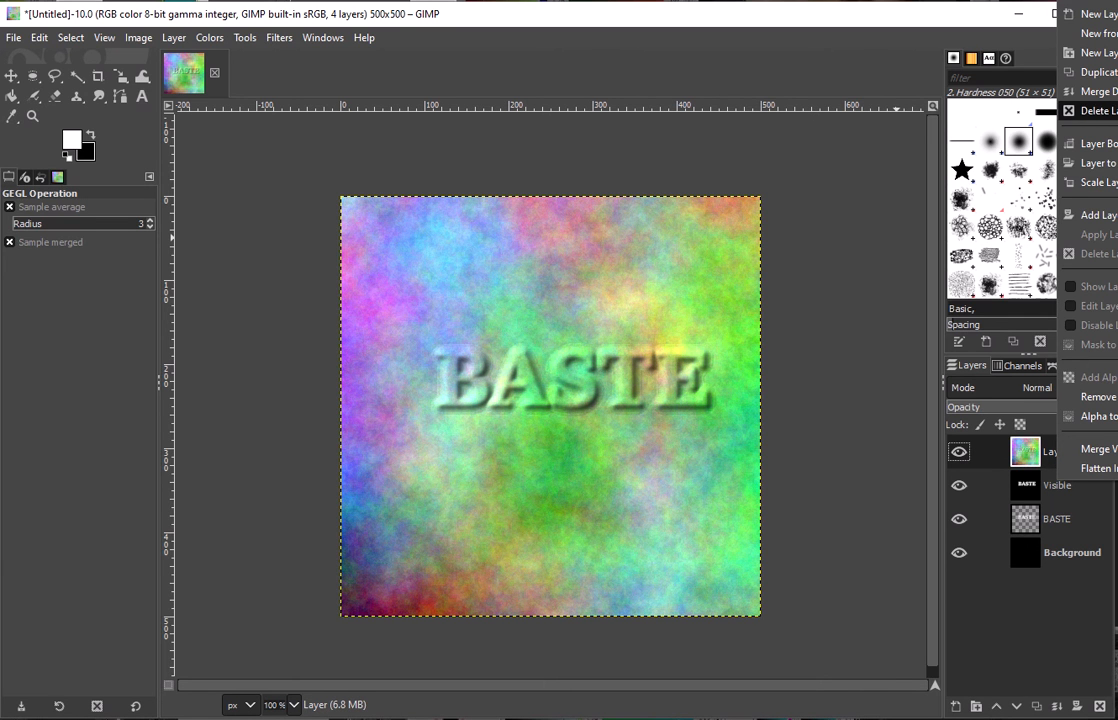
left_click(1095, 215)
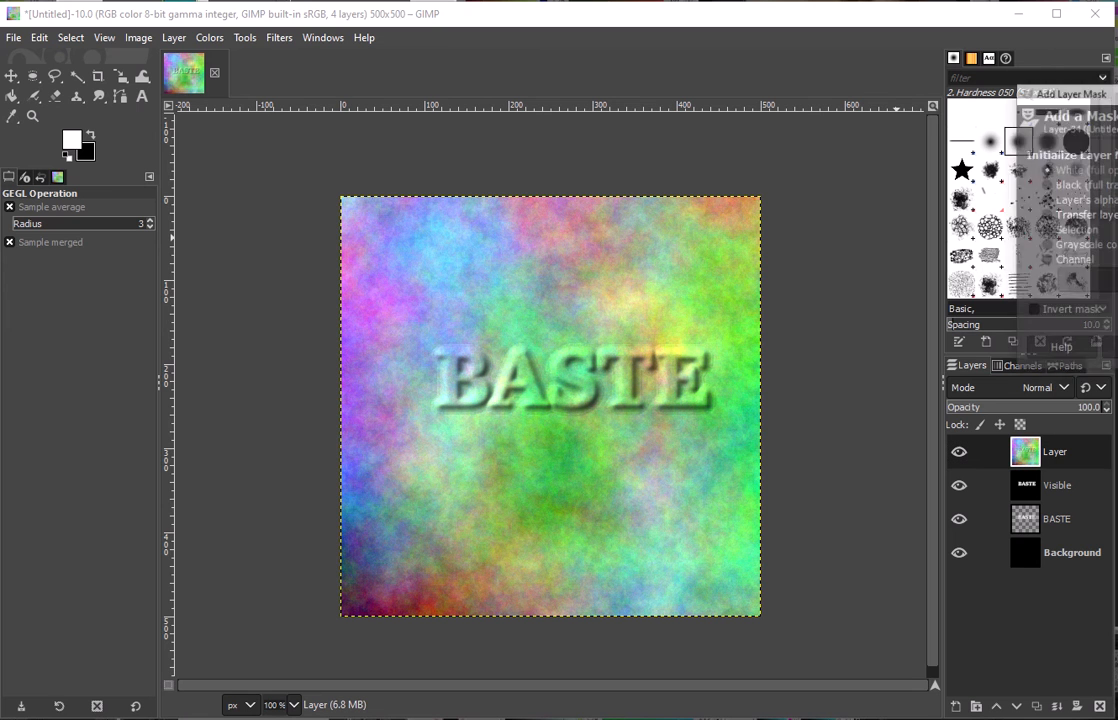
left_click_drag(1105, 97, 918, 140)
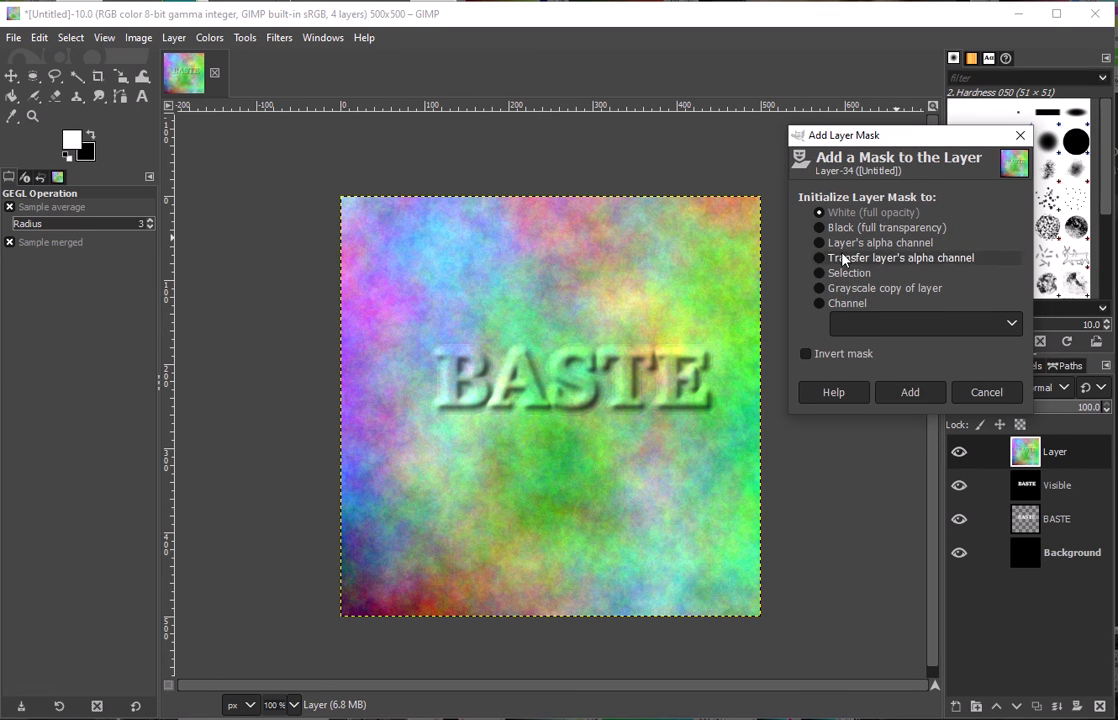
left_click(910, 393)
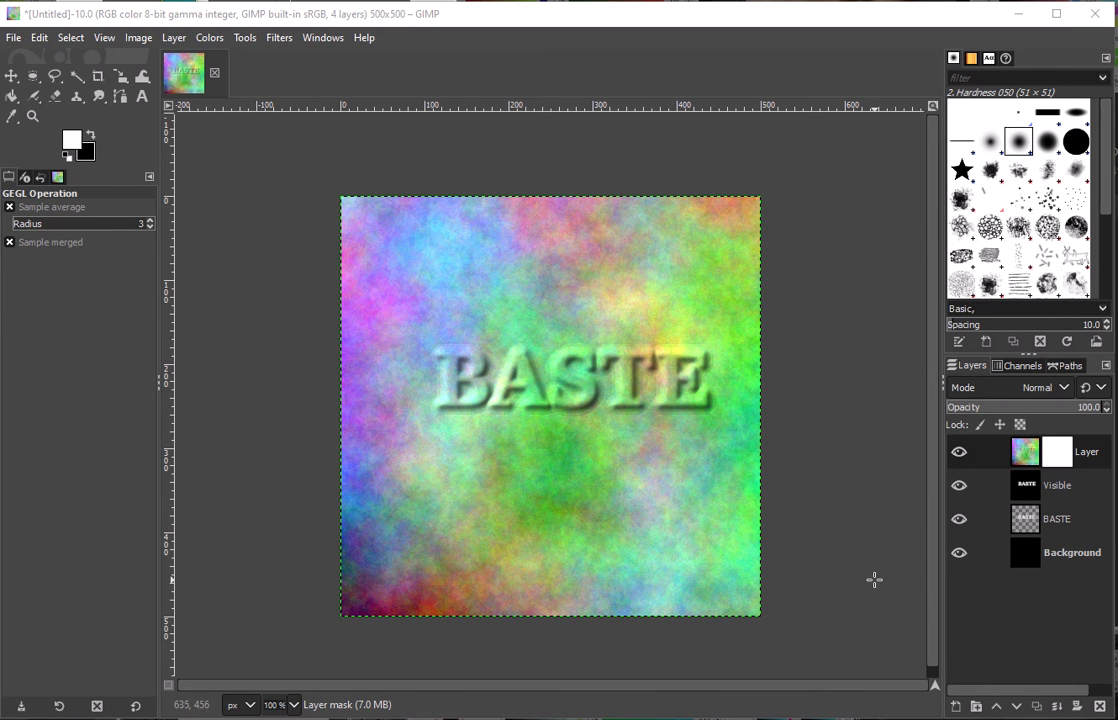
- Paste and anchor a copy of the Visible layer in the plasma layer's mask, and hide the Visible and BASTE layers
left_click(1052, 491)
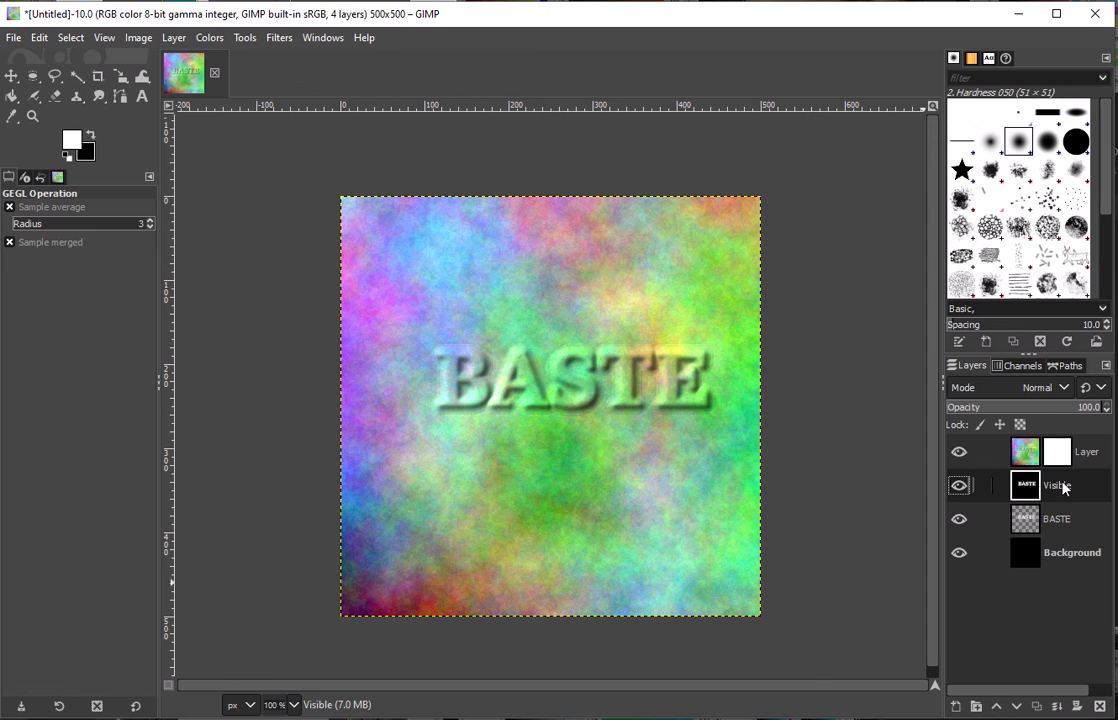
key("ctrl+c")
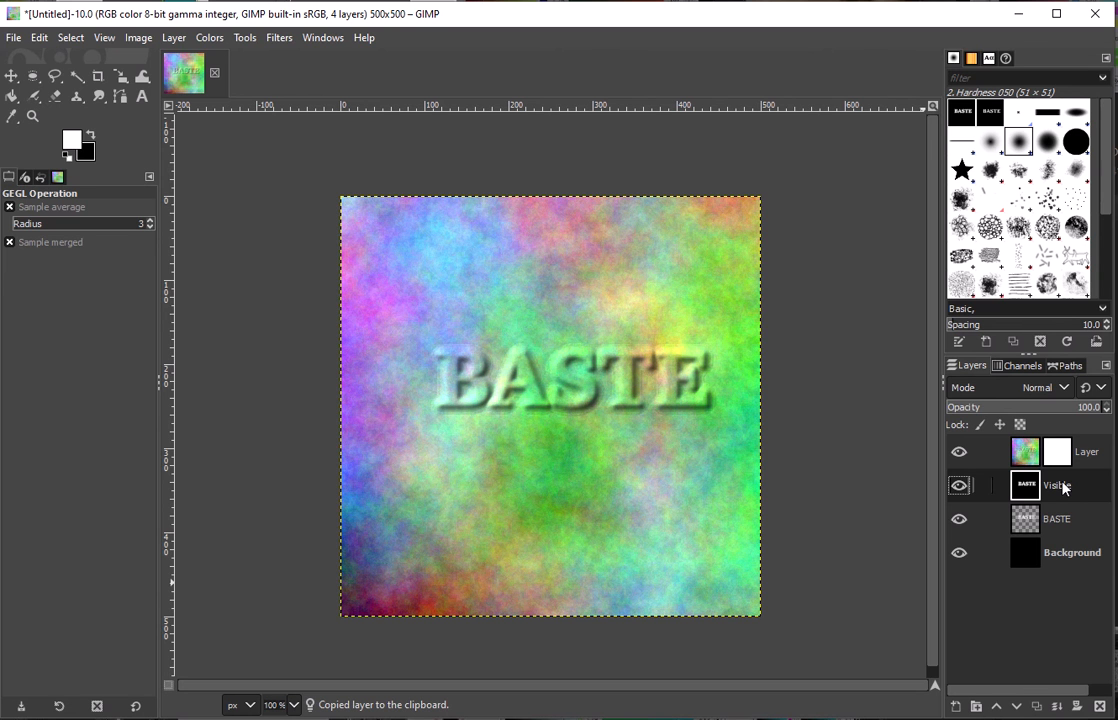
left_click(1075, 458)
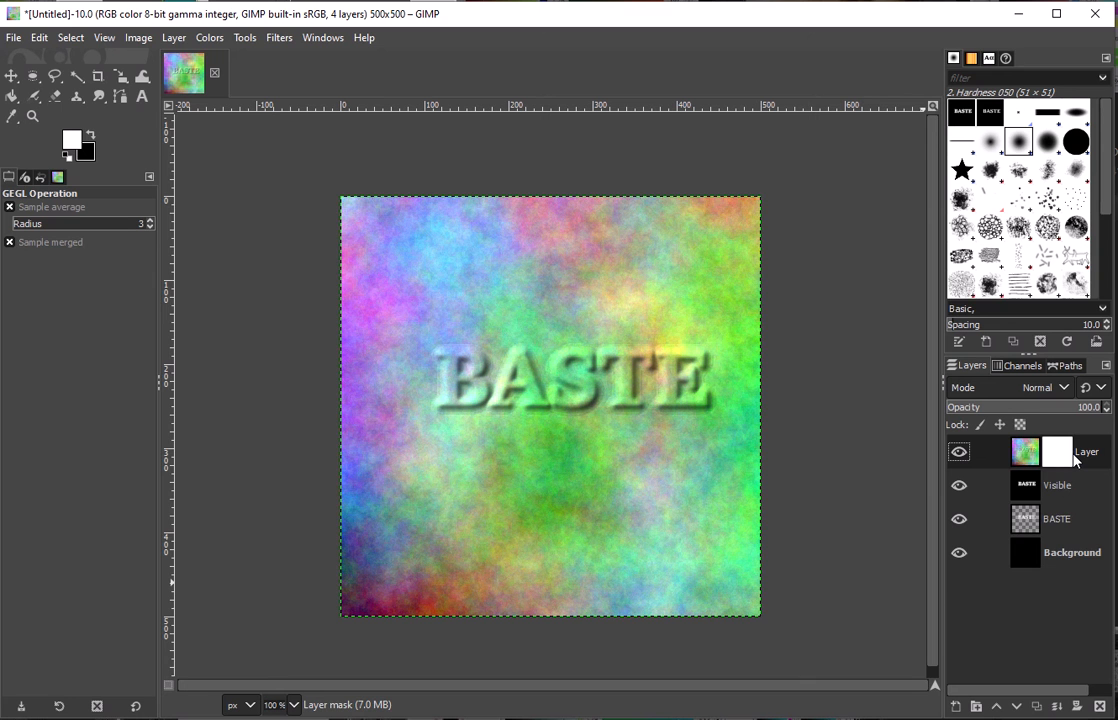
key("ctrl+v")
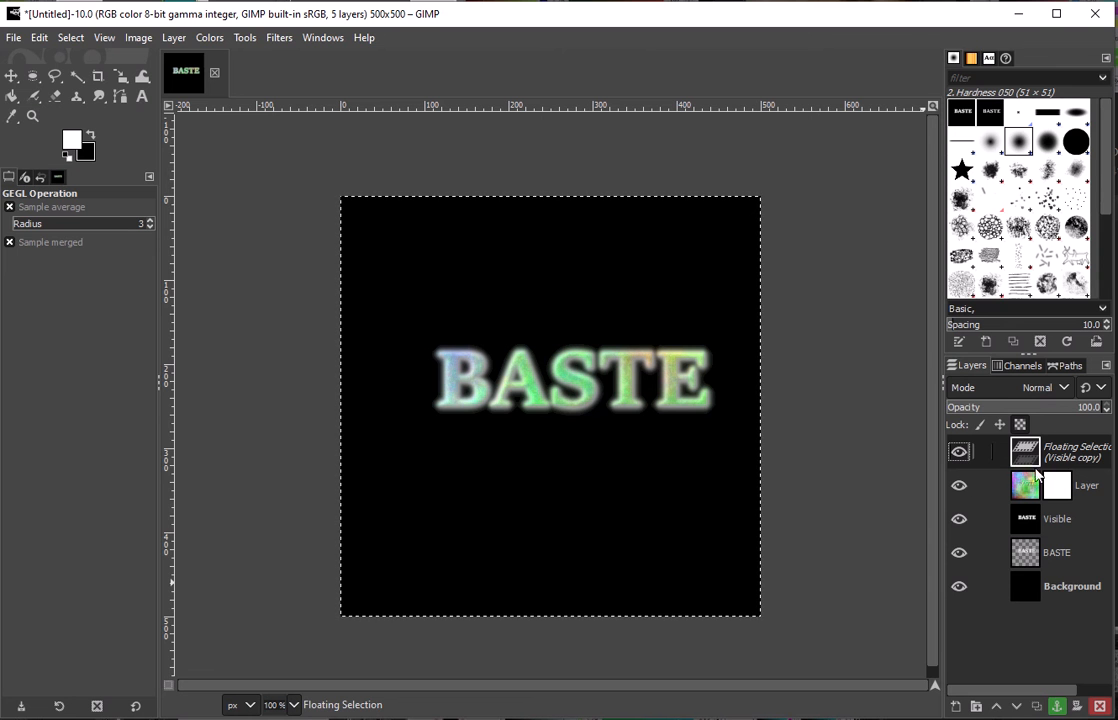
left_click(1088, 487)
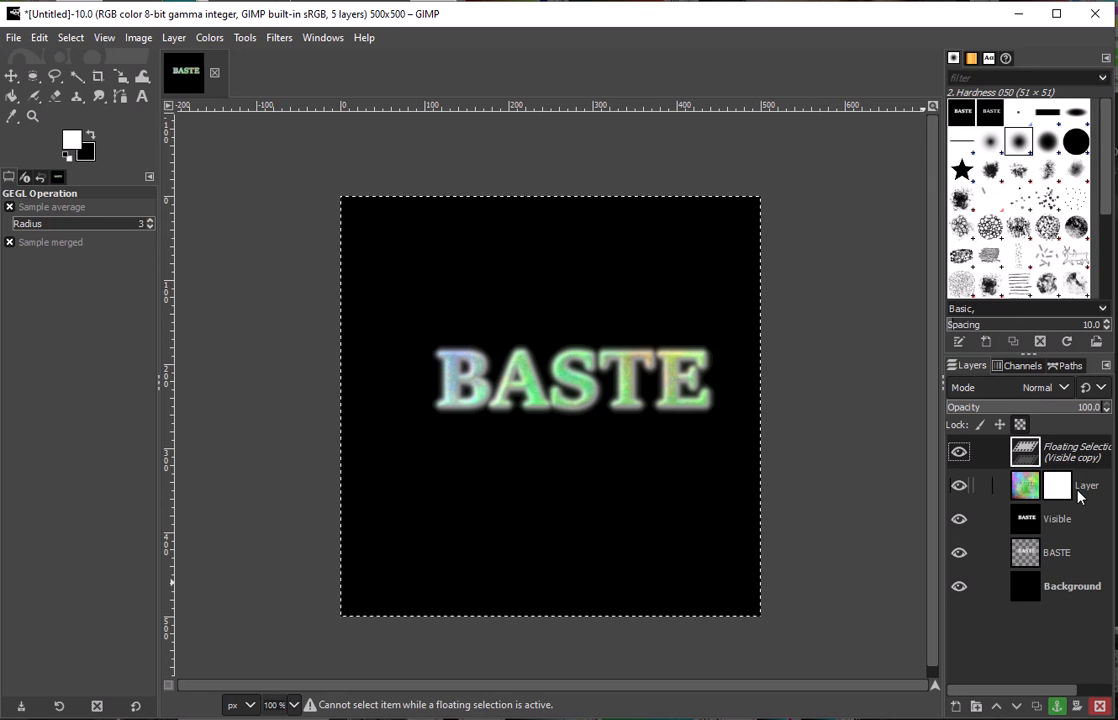
left_click(1079, 493)
left_click(1058, 707)
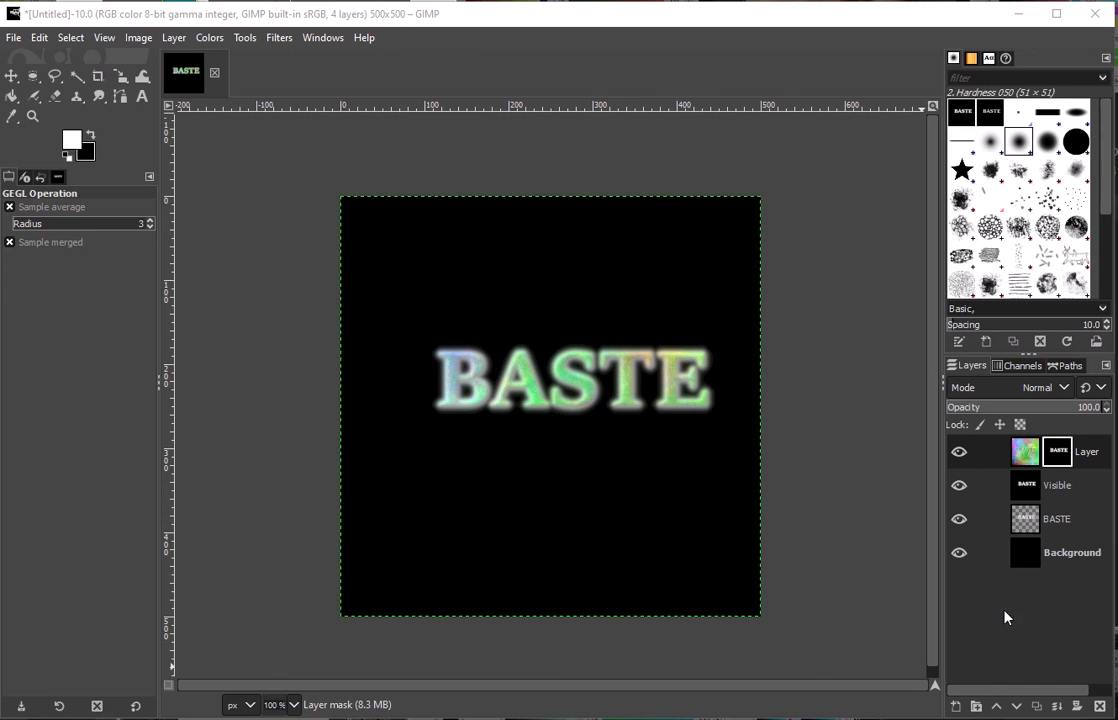
left_click(959, 488)
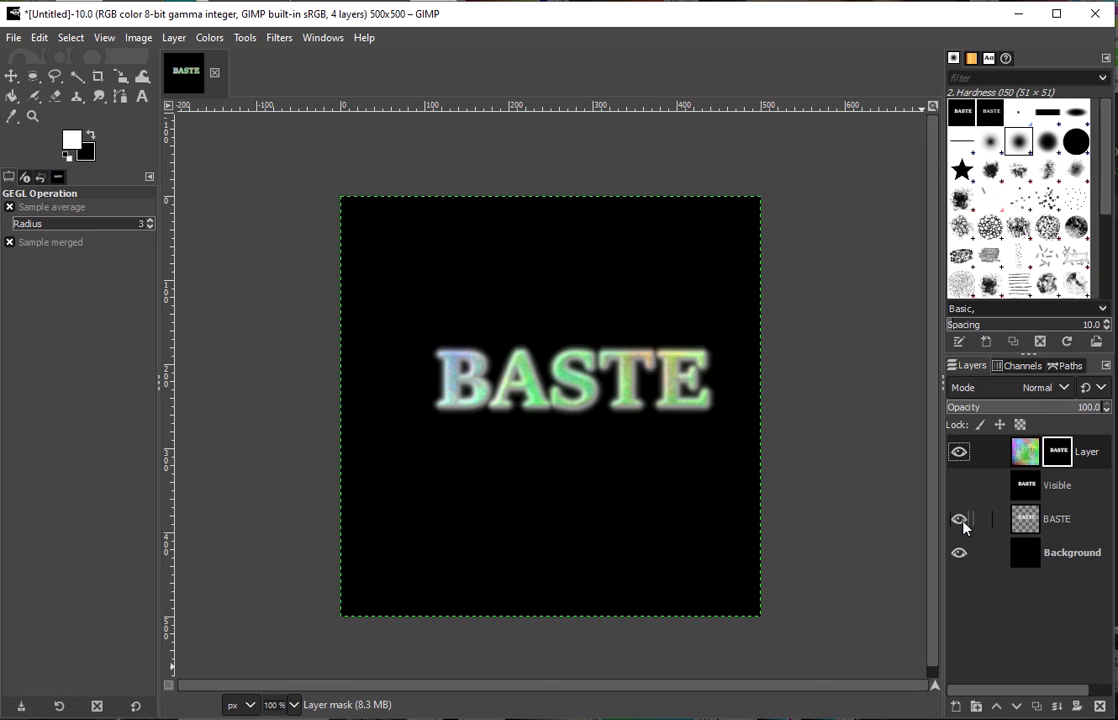
left_click(960, 520)
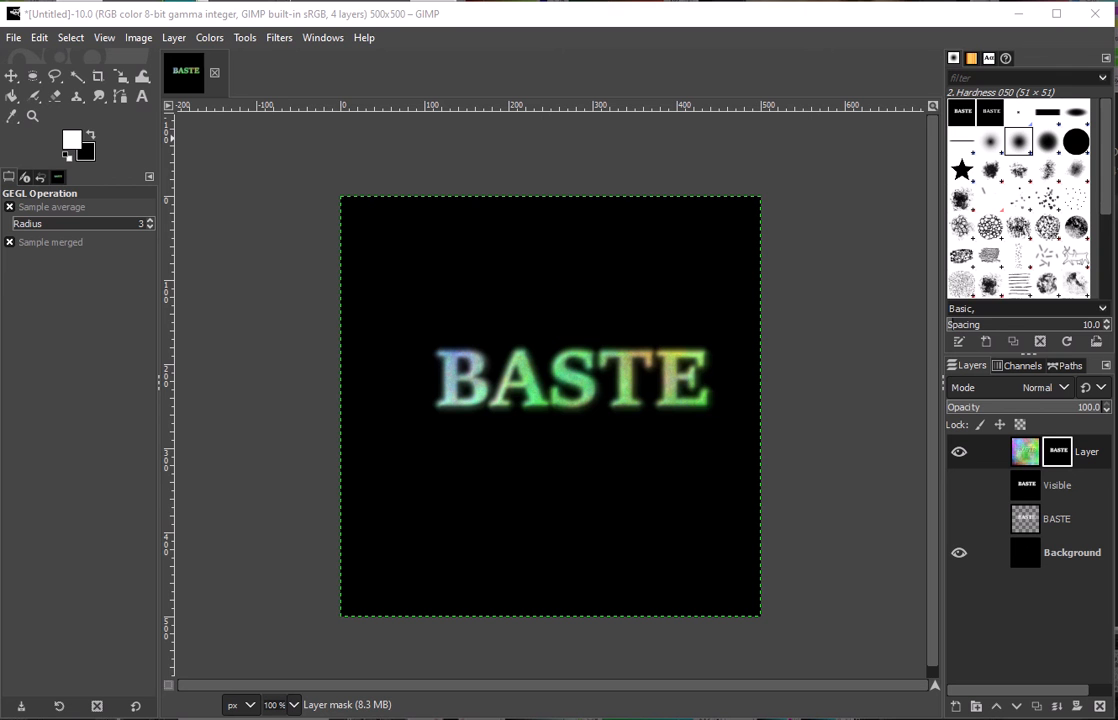
- Swap the foreground and background colors and set the background color to dark red, 941212
left_click(91, 135)
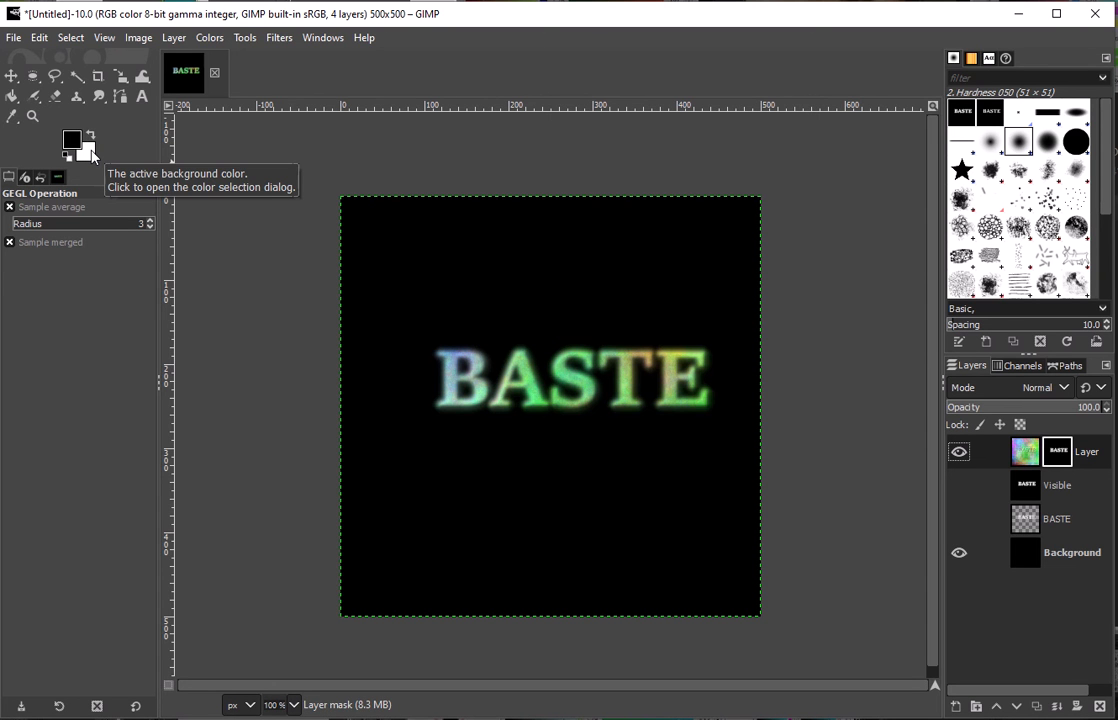
left_click(91, 155)
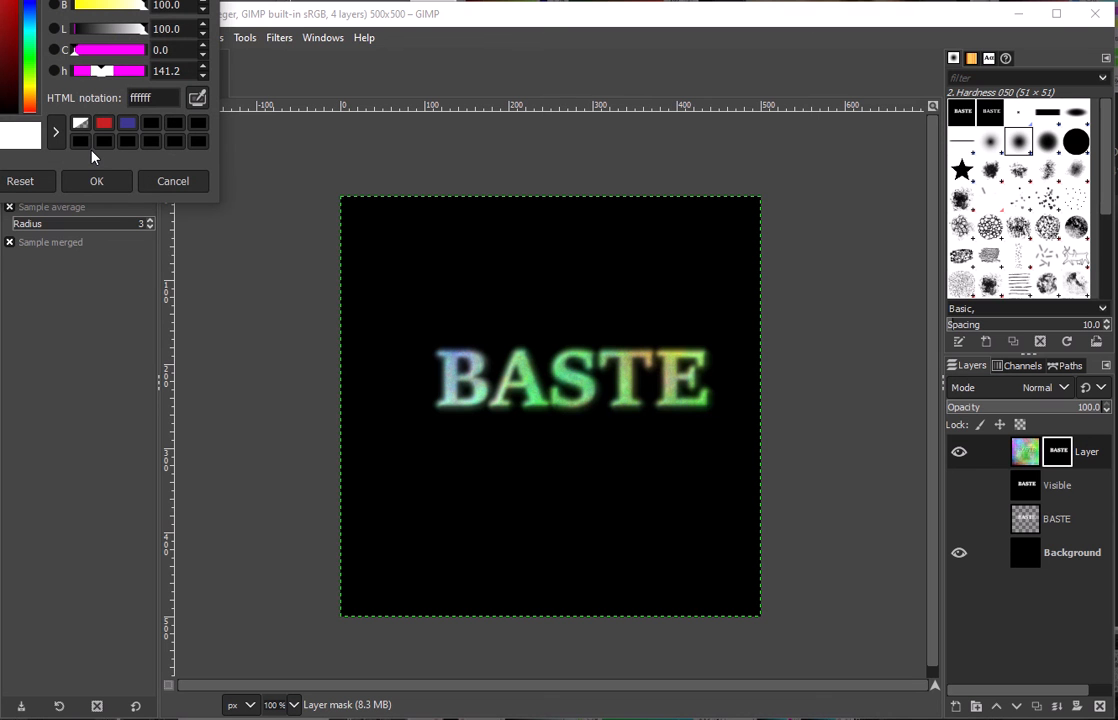
left_click_drag(187, 5, 459, 150)
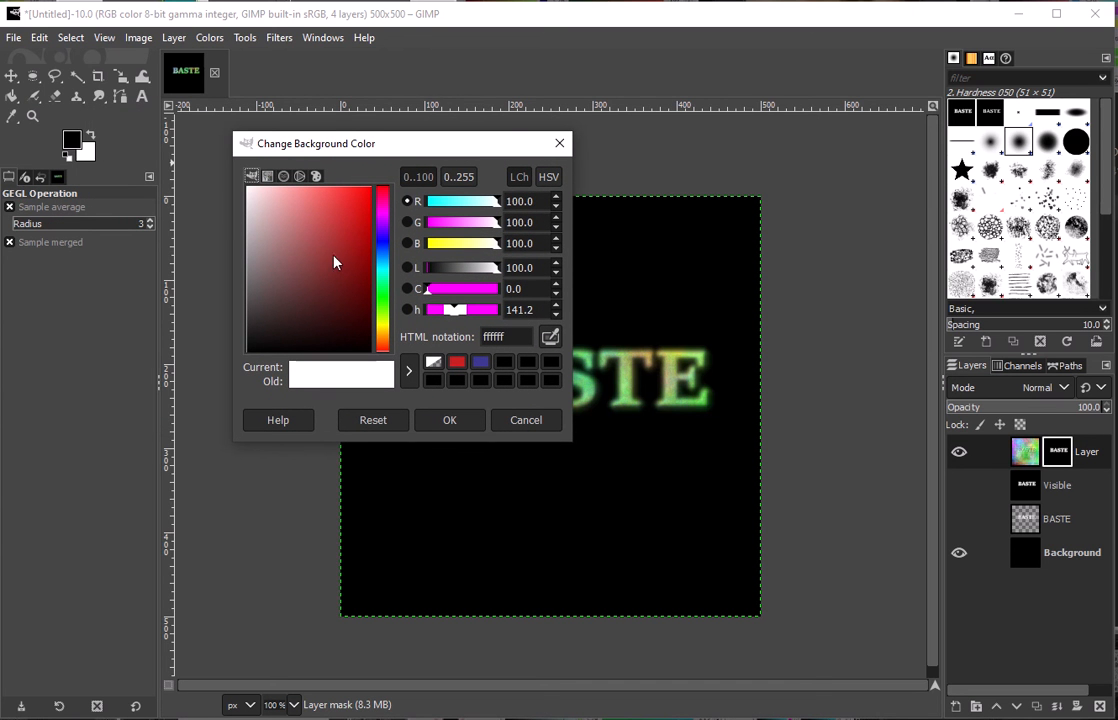
mouse_move(341, 266)
left_mouse_down()
mouse_move(350, 208)
mouse_move(309, 230)
mouse_move(314, 270)
mouse_move(342, 280)
mouse_move(352, 237)
mouse_move(358, 262)
left_mouse_up()
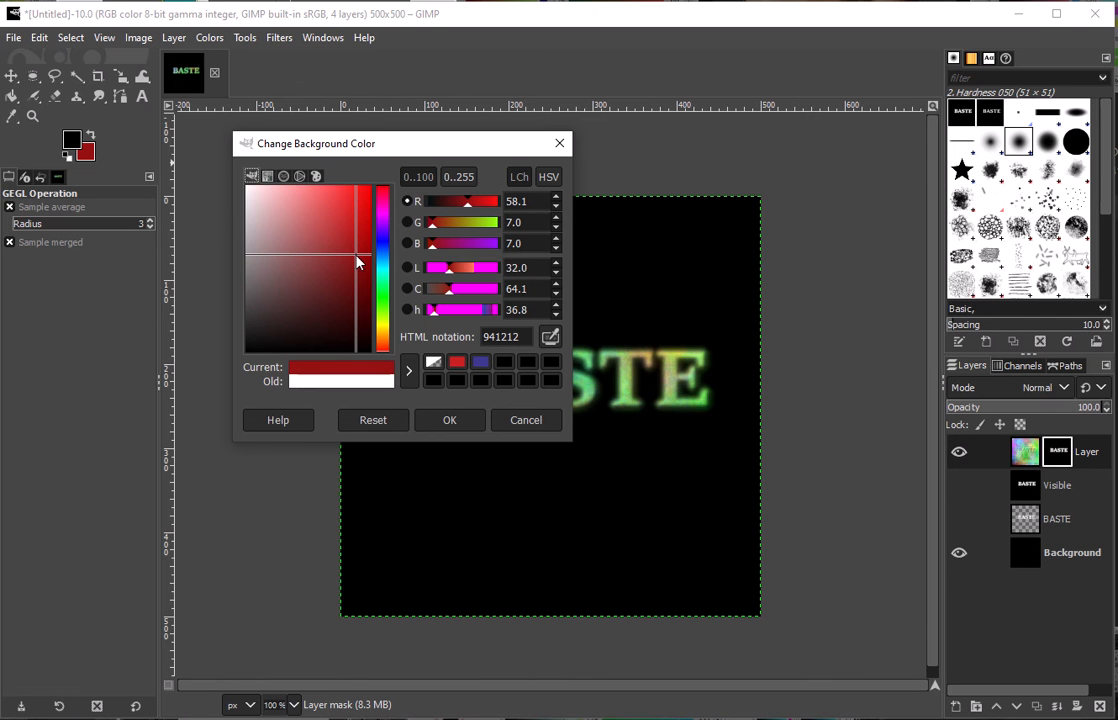
left_click(443, 421)
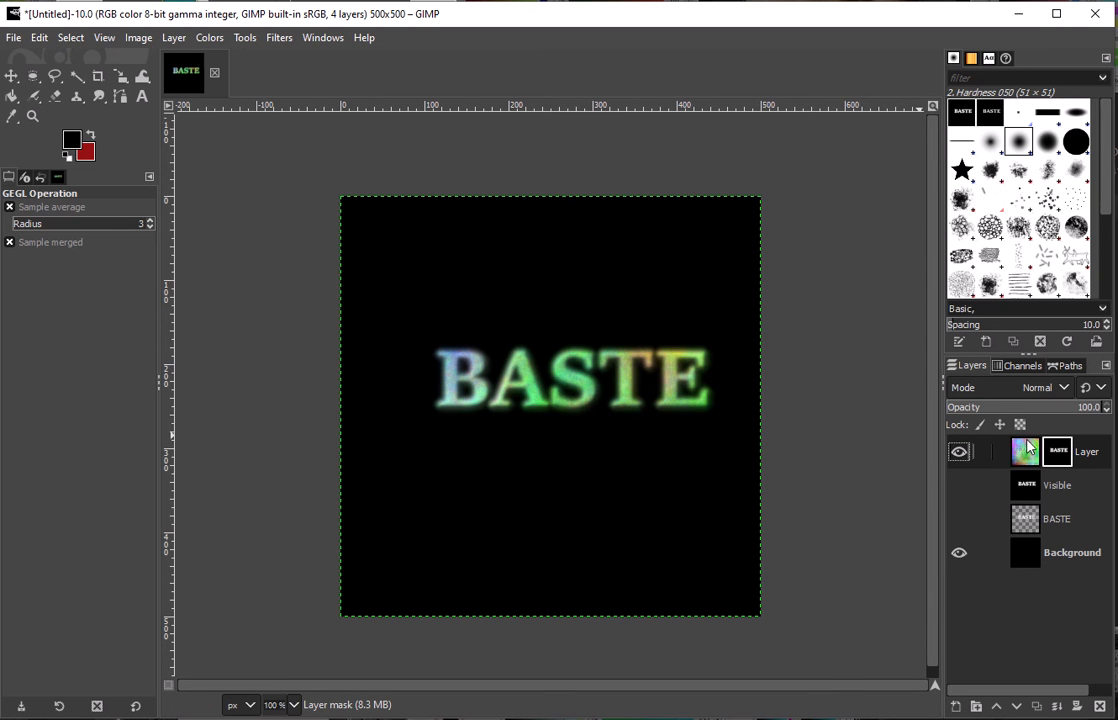
- Make dark red the foreground color and fill the Background layer with it using Bucket Fill
left_click(1072, 563)
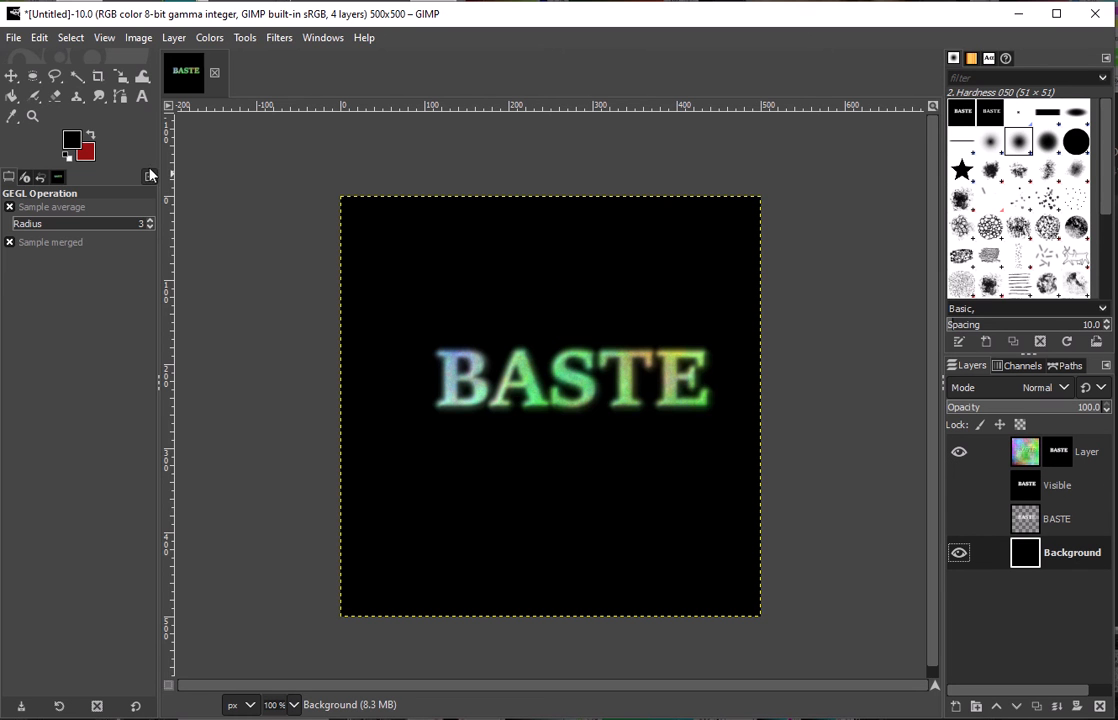
left_click(11, 99)
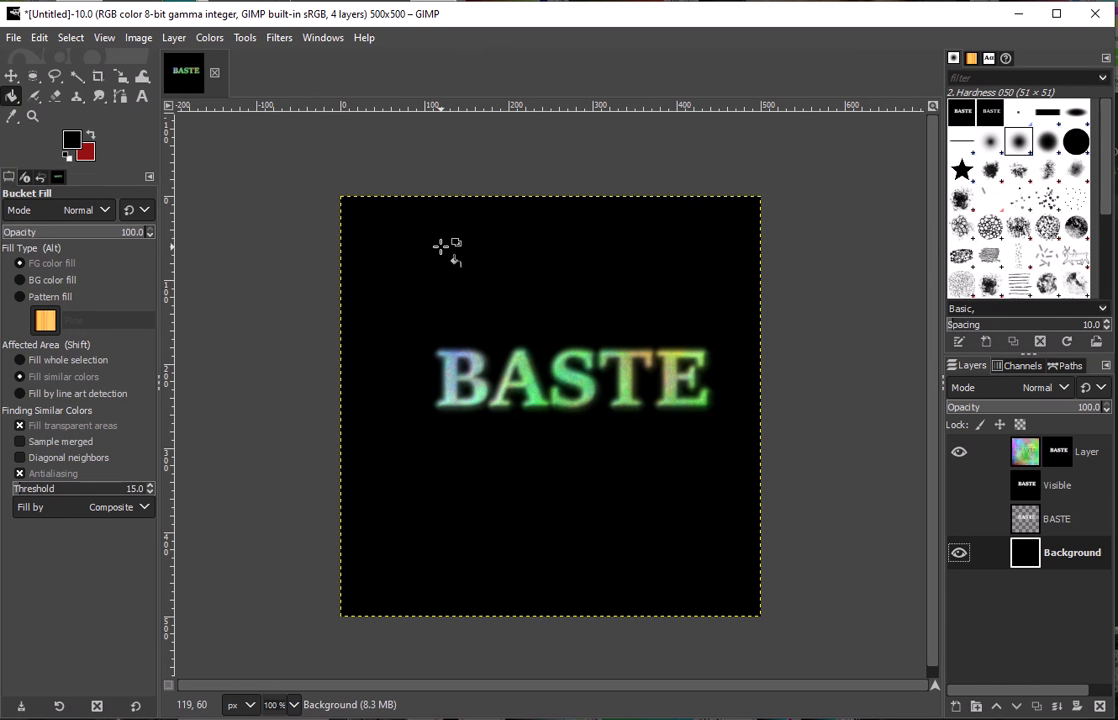
left_click(440, 246)
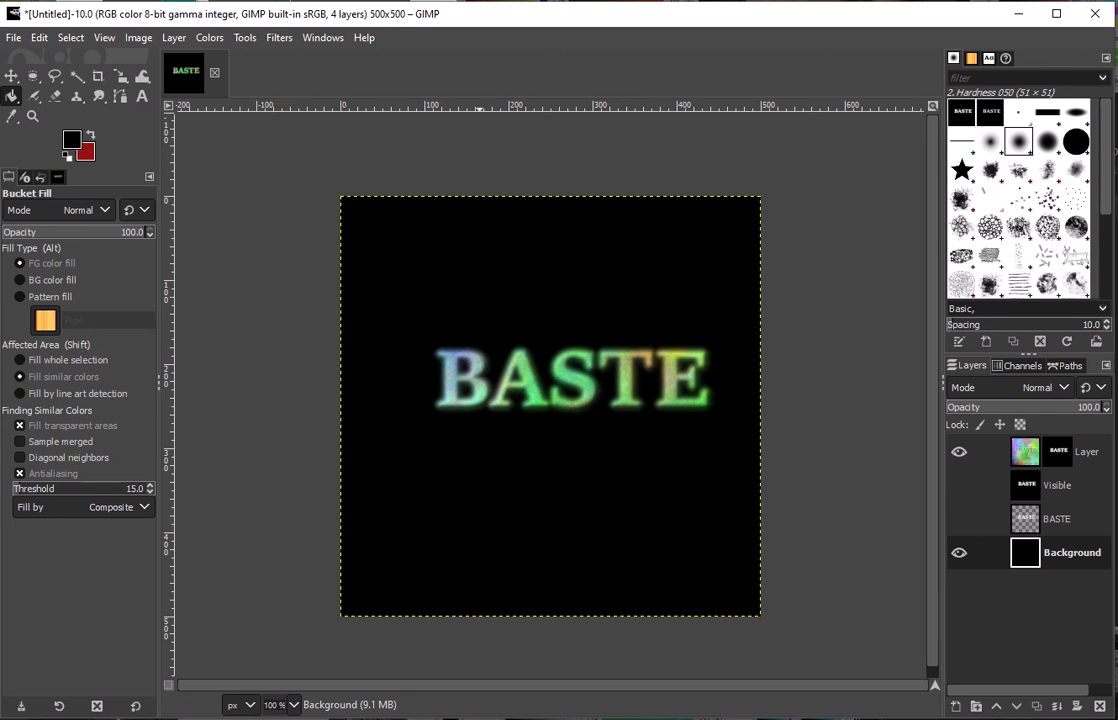
key("x")
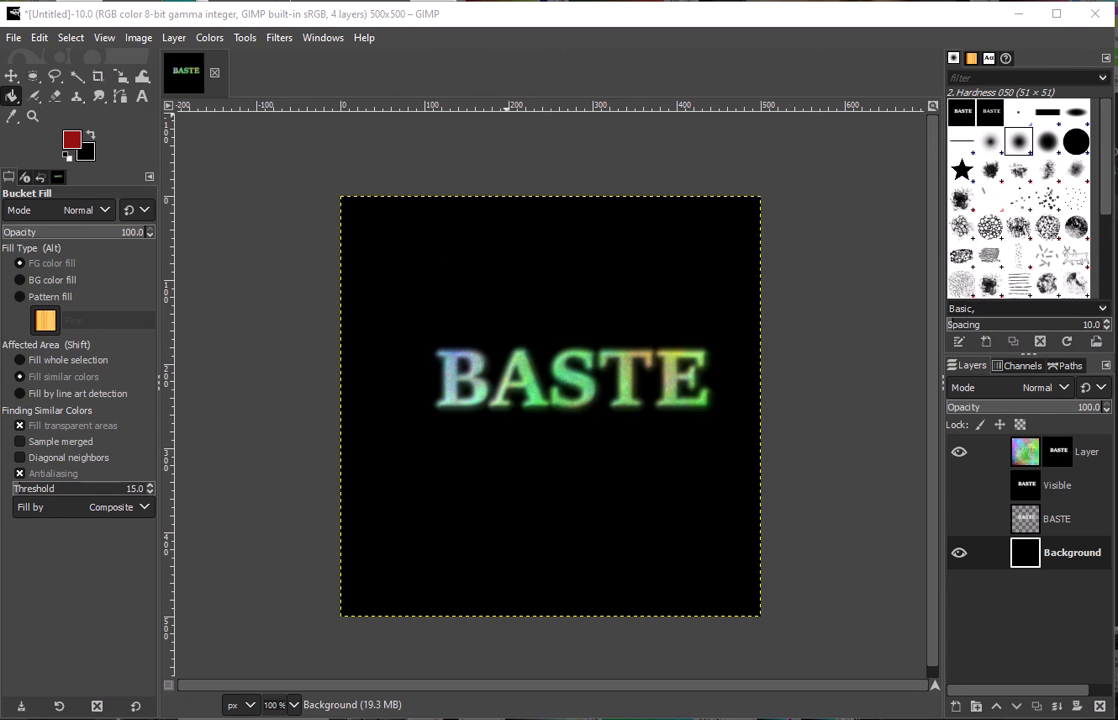
left_click(91, 136)
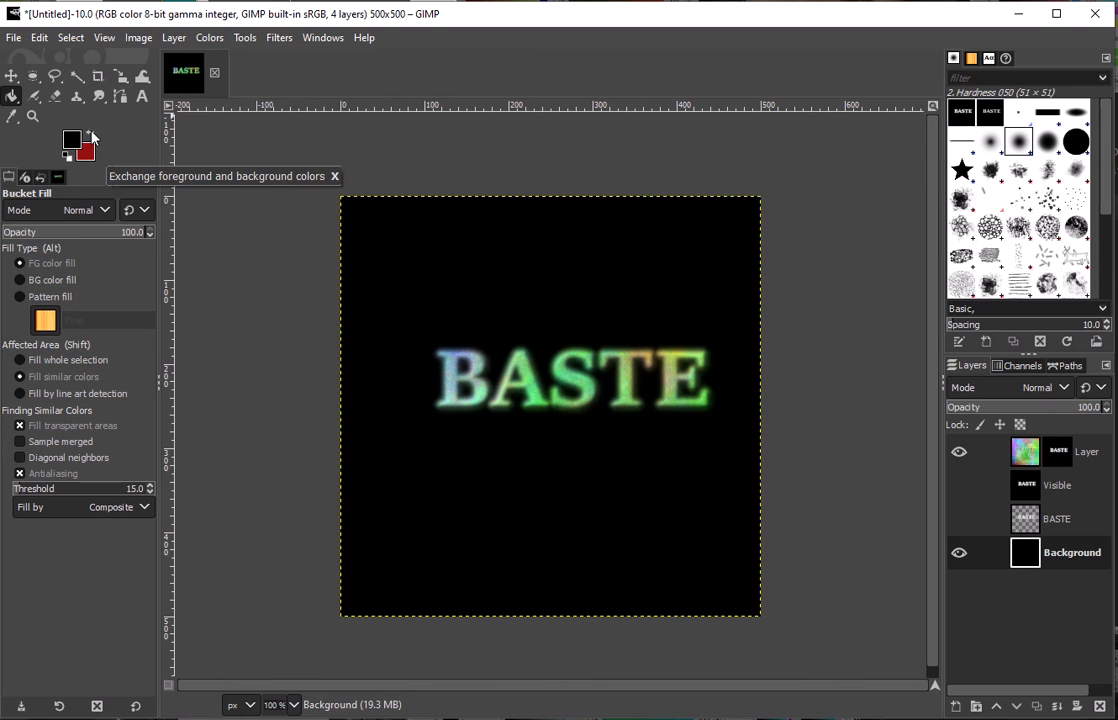
left_click(91, 136)
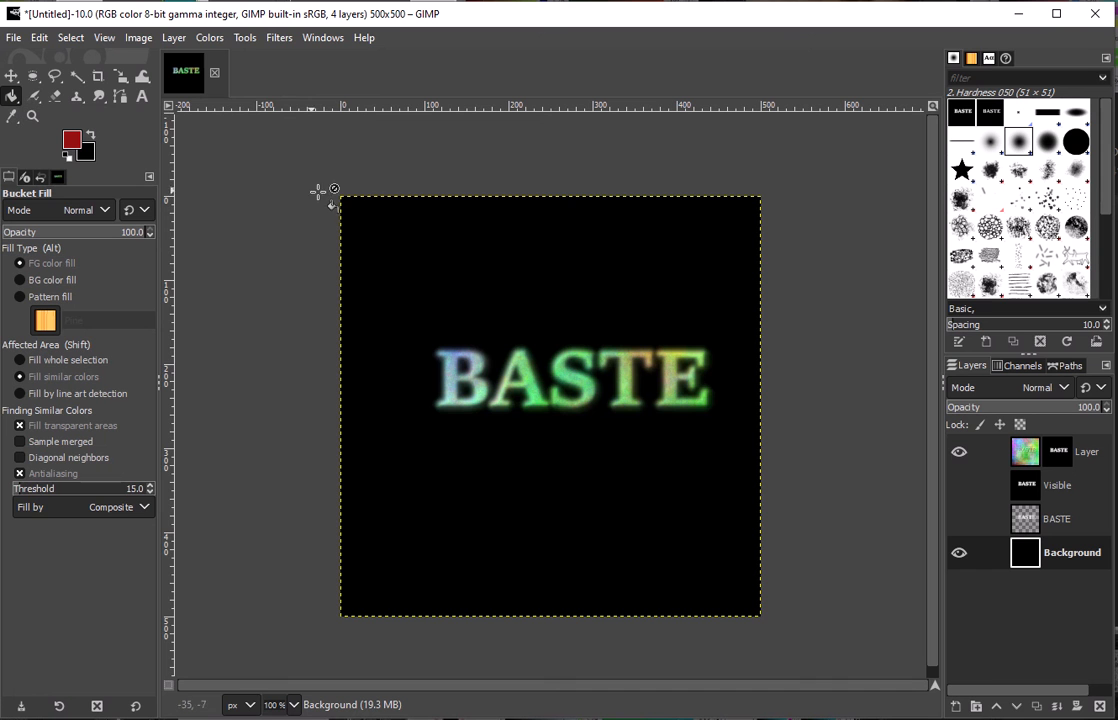
left_click(417, 236)
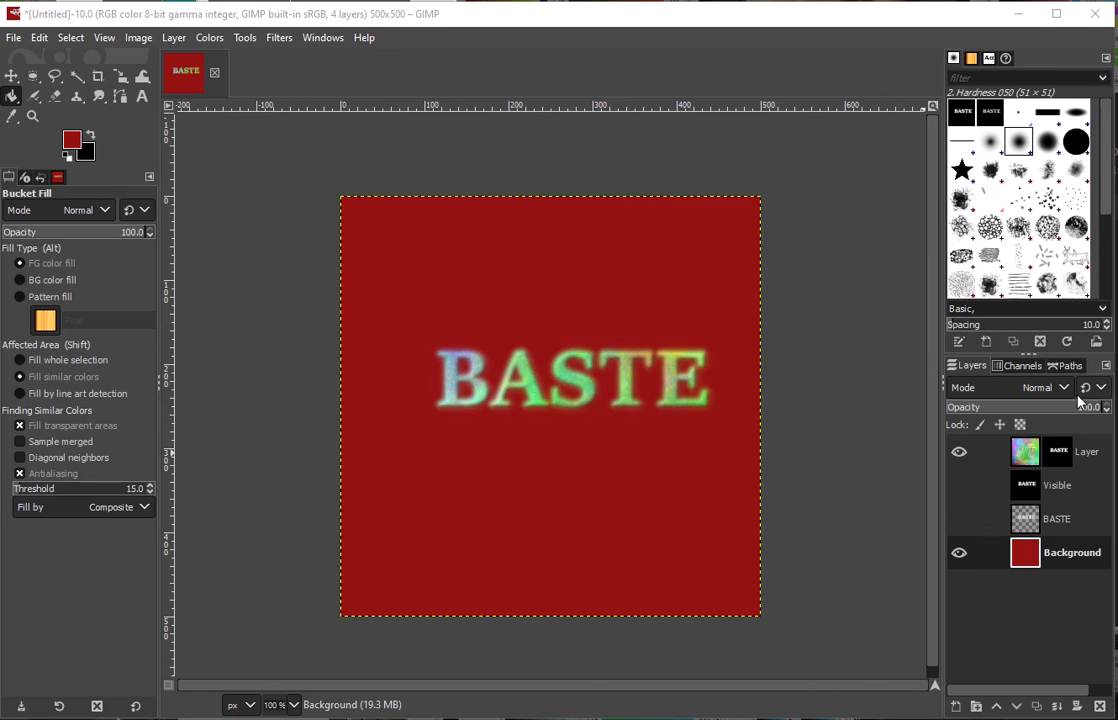
- Duplicate the Visible layer
left_click(1076, 495)
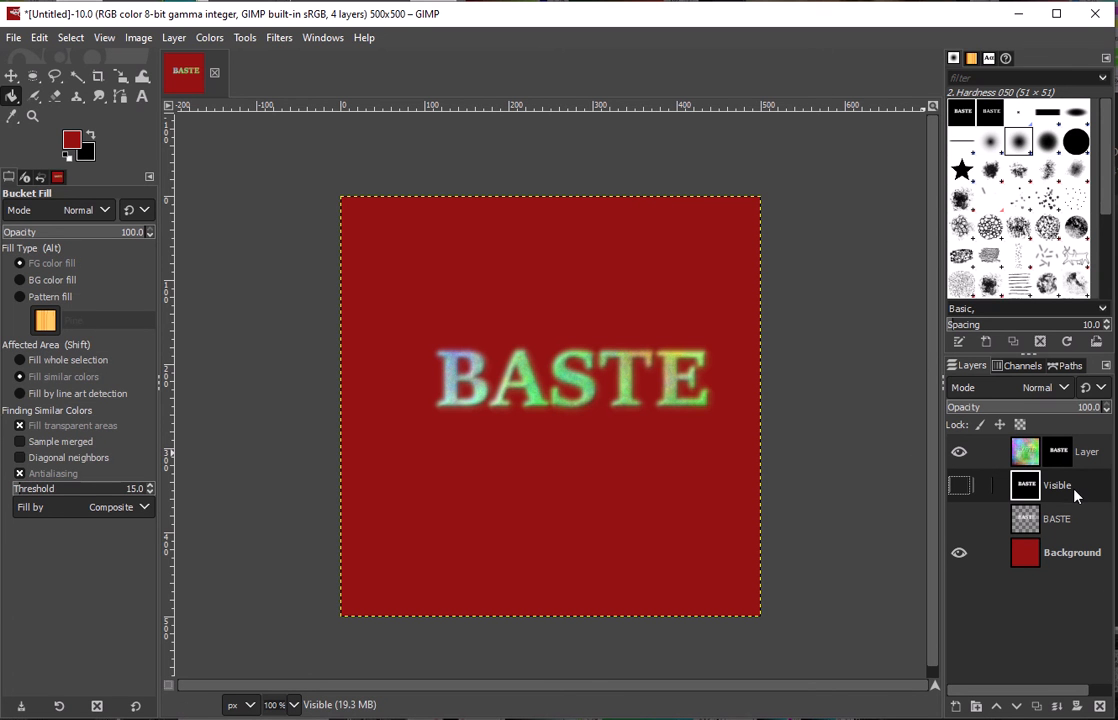
right_click(1068, 490)
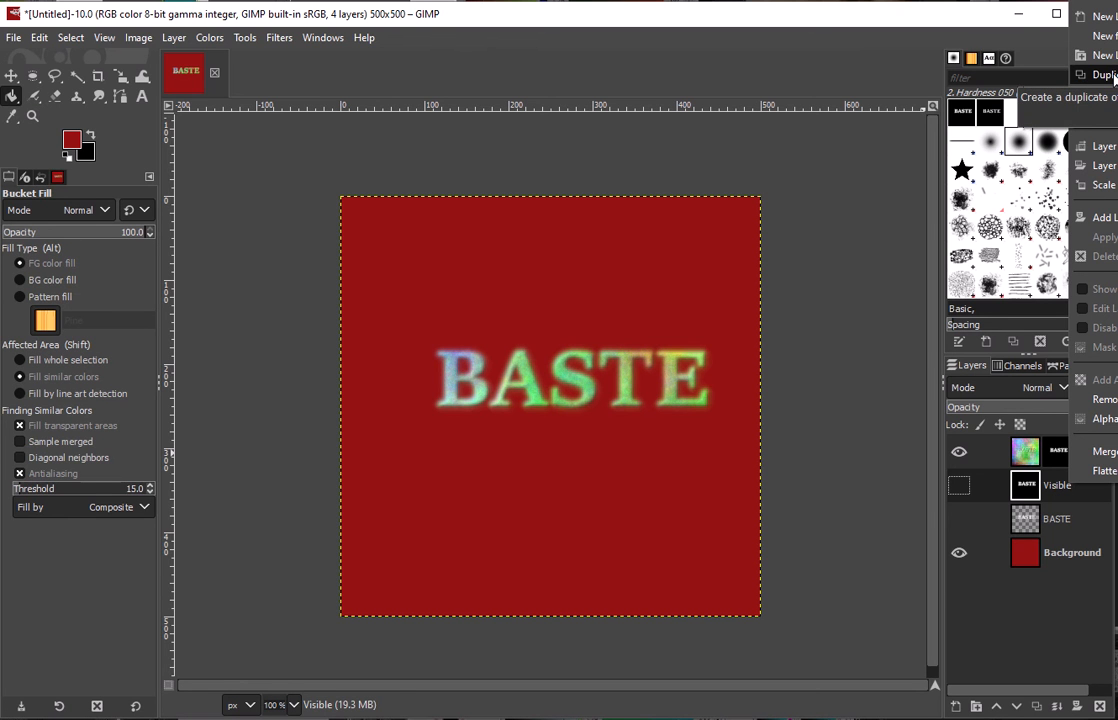
left_click(1103, 75)
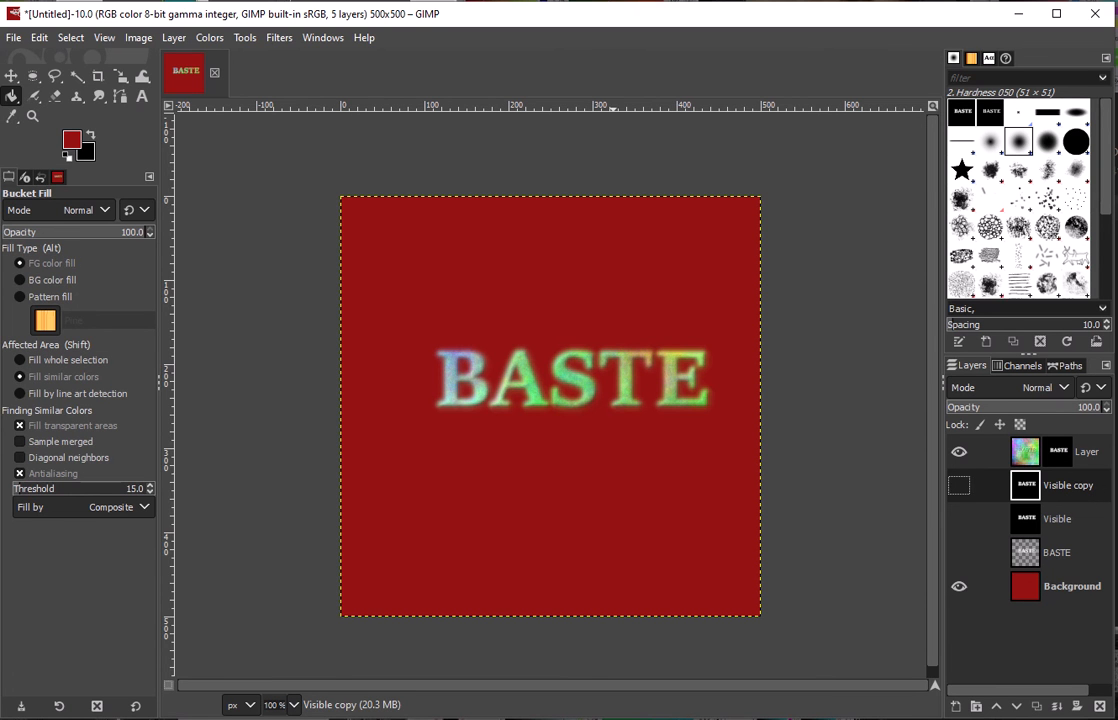
key("Return")
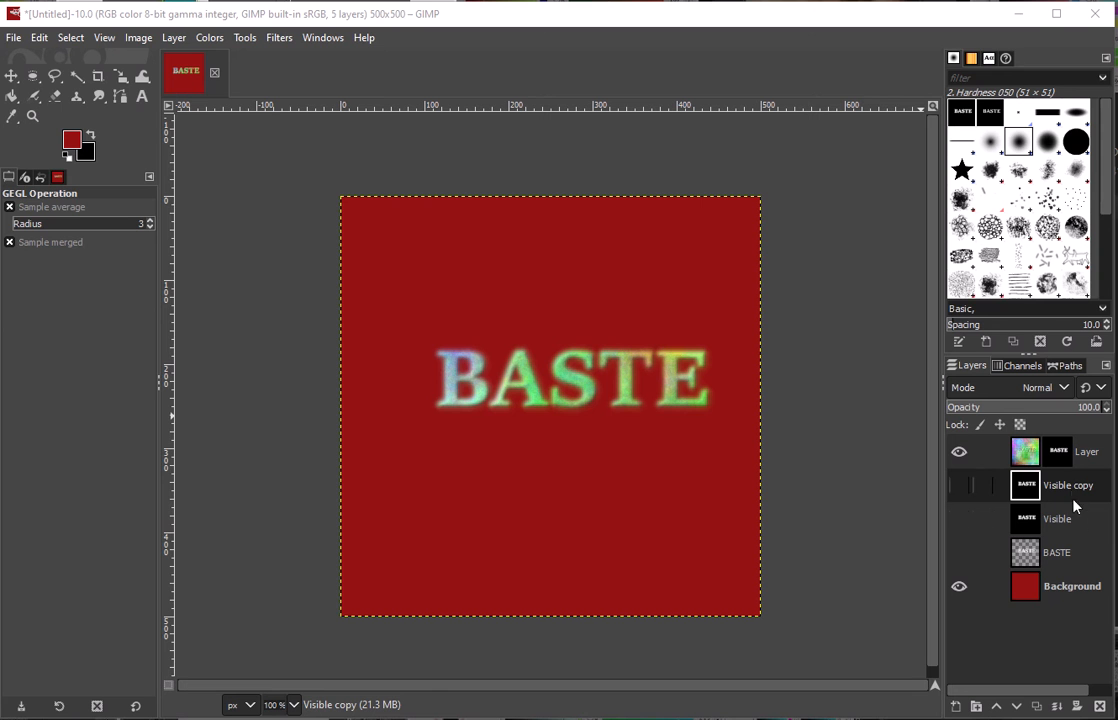
- Show the Visible copy layer and invert its colors
left_click(958, 486)
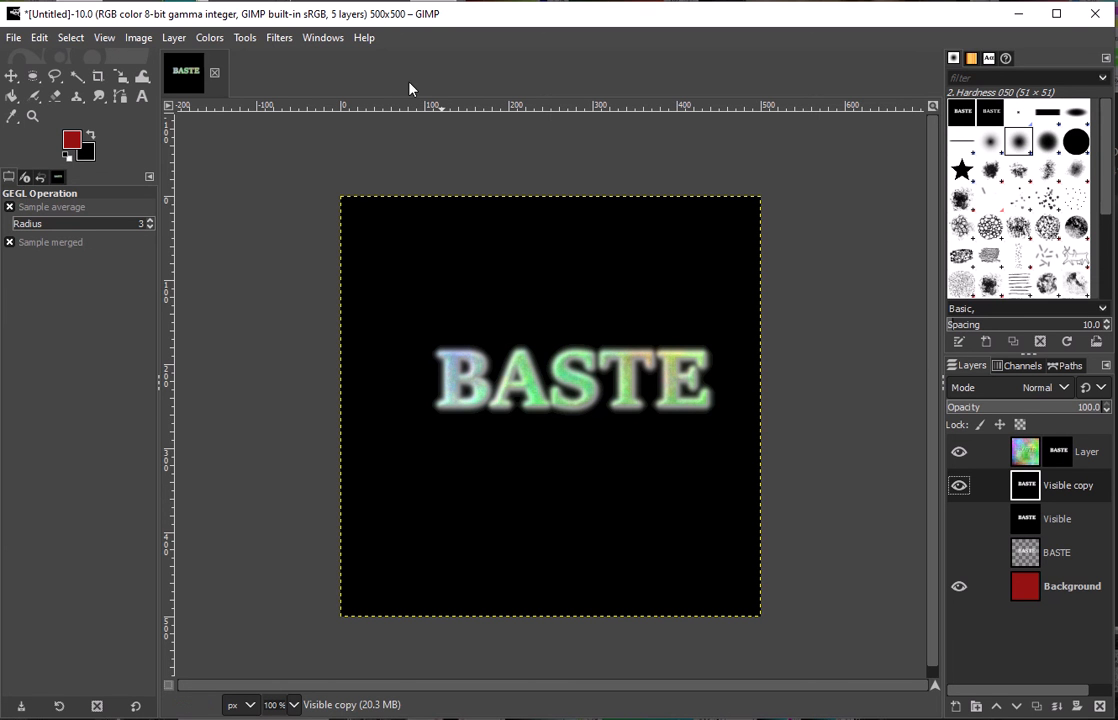
left_click(215, 40)
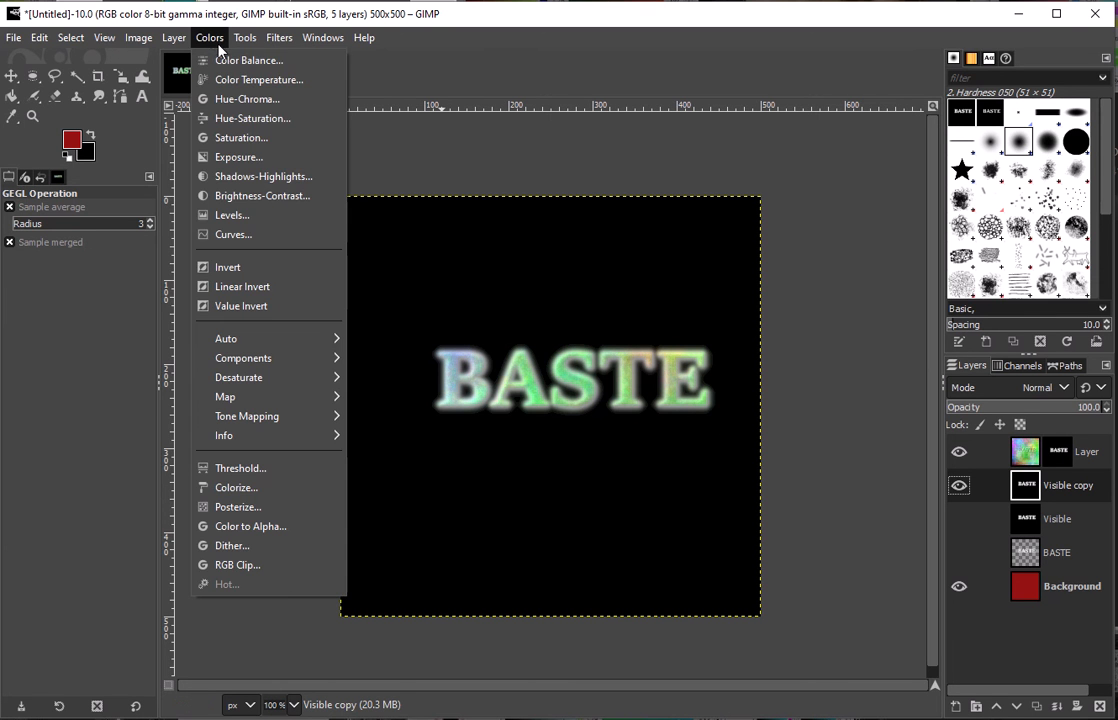
left_click(226, 268)
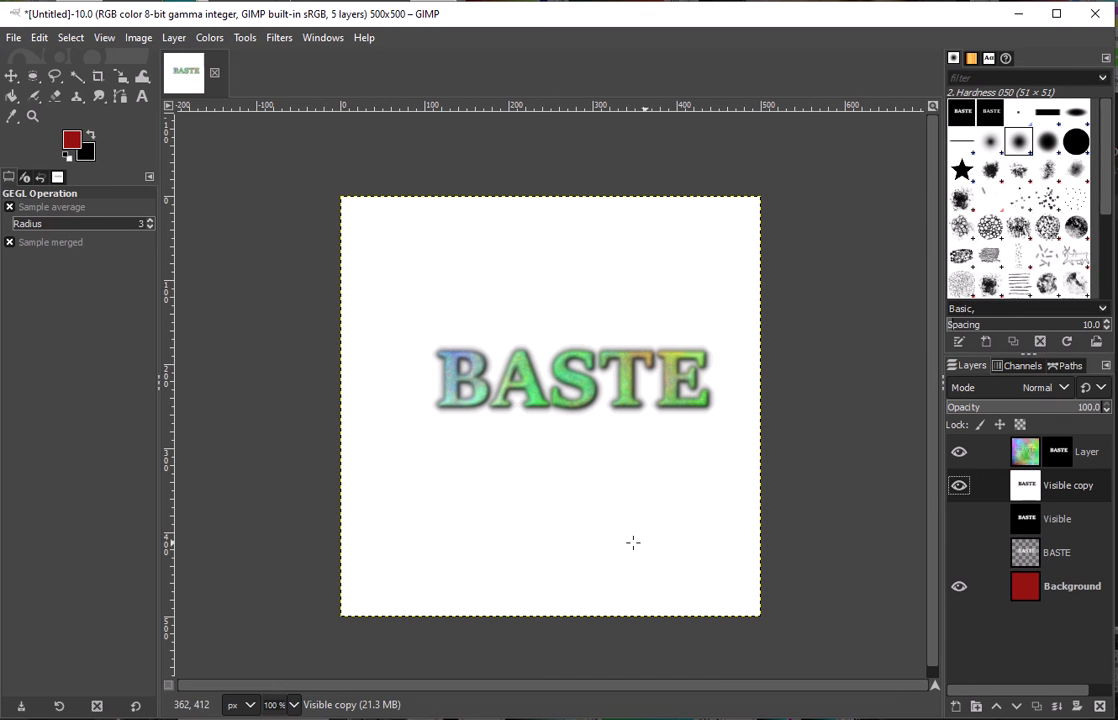
- Apply Color to Alpha to the Visible copy layer to turn white transparent, with transparency threshold 0 and opacity threshold 1
left_click(216, 37)
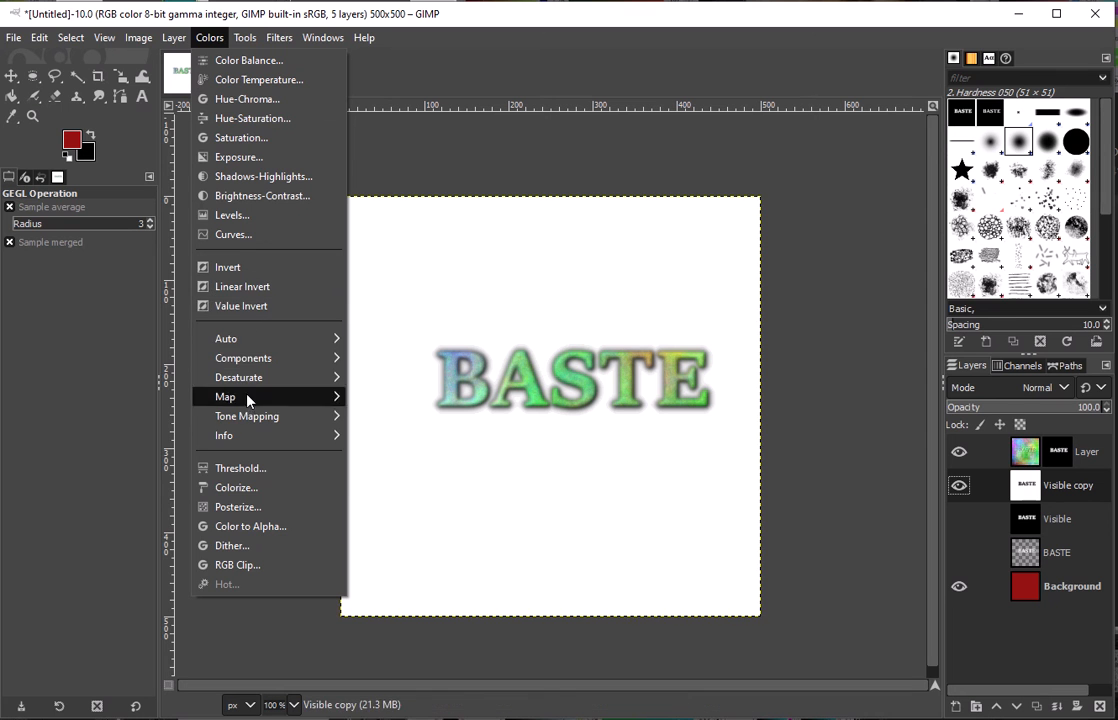
left_click(244, 532)
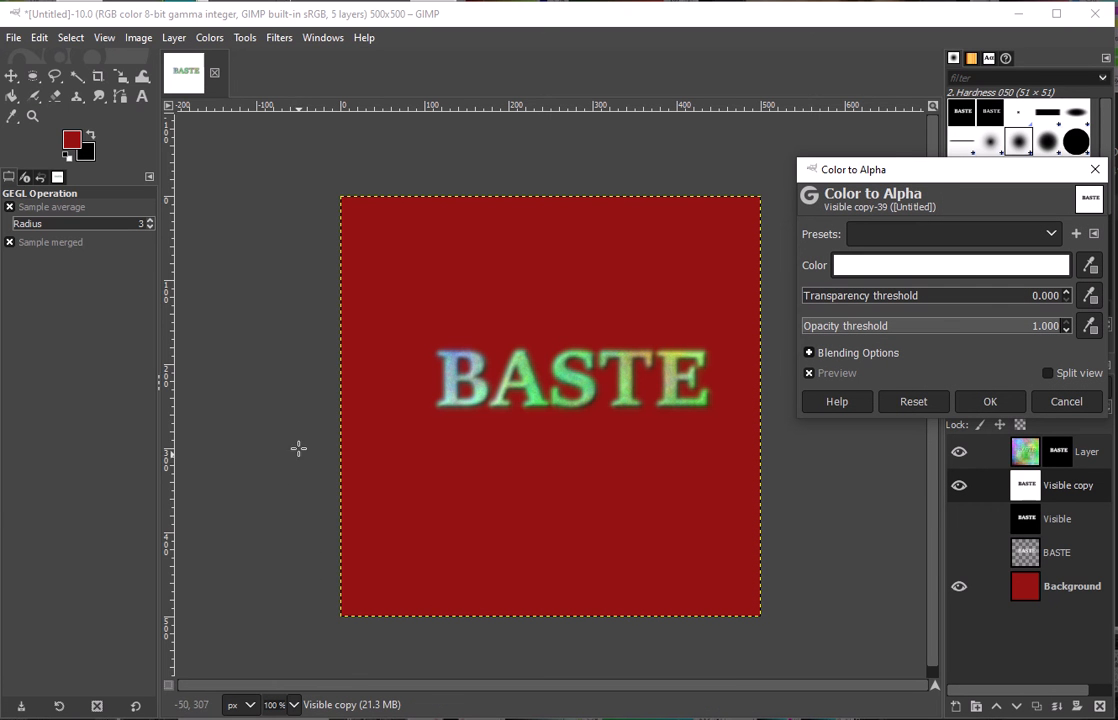
left_click_drag(925, 178, 816, 109)
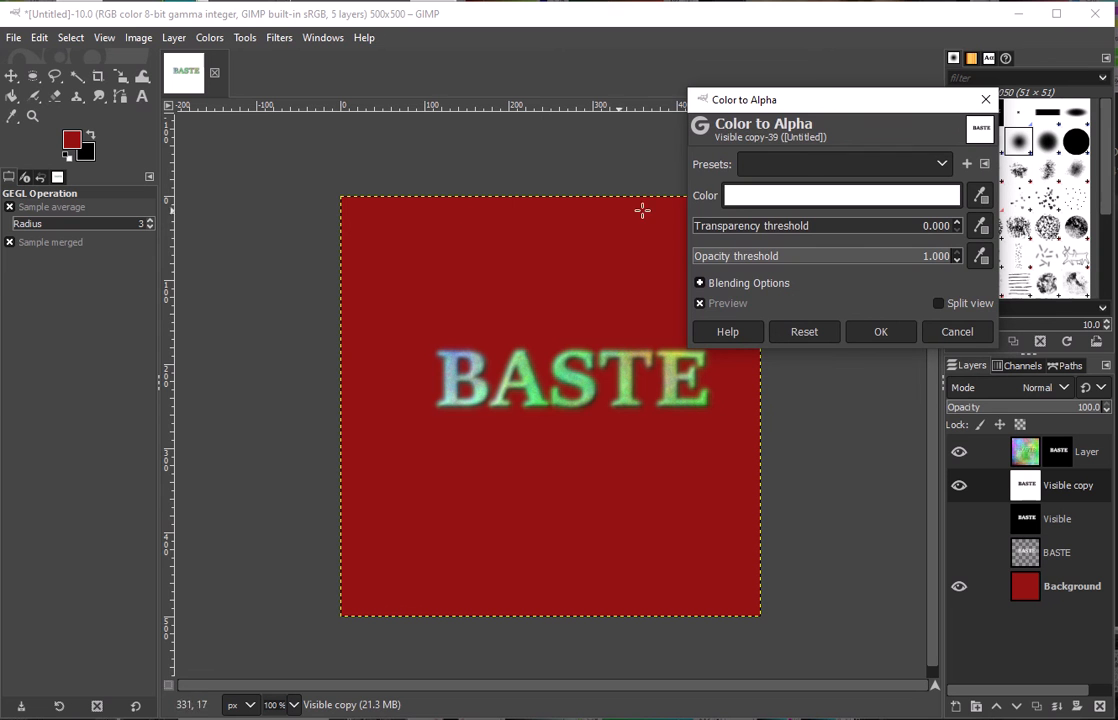
left_click(868, 335)
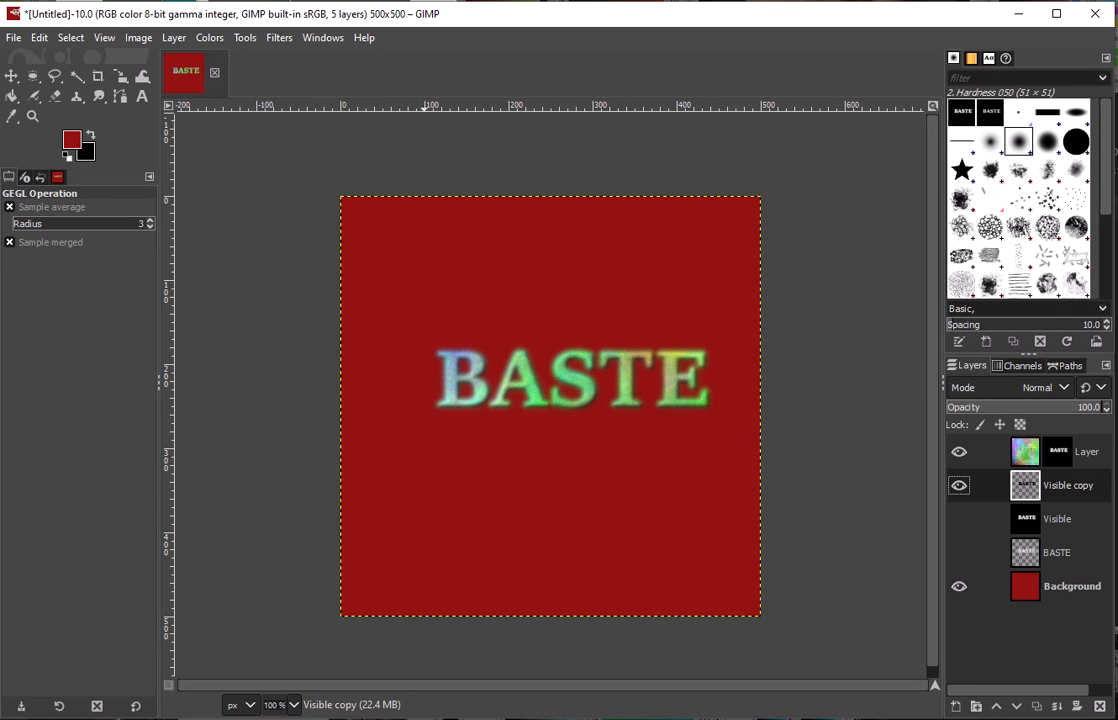
- Move the Visible copy layer about 20 px left and 14 px up to form a drop shadow behind the BASTE letters
key("m")
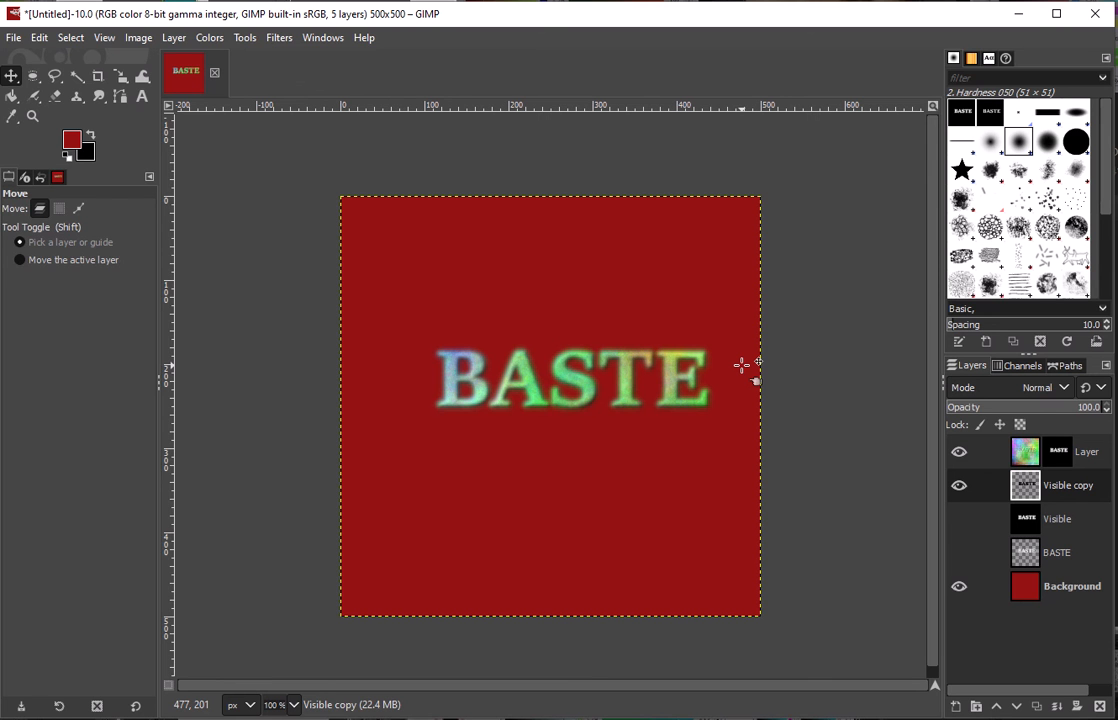
key("Left")
key("Left")
key("Left")
key("Left")
key("Left")
key("Left")
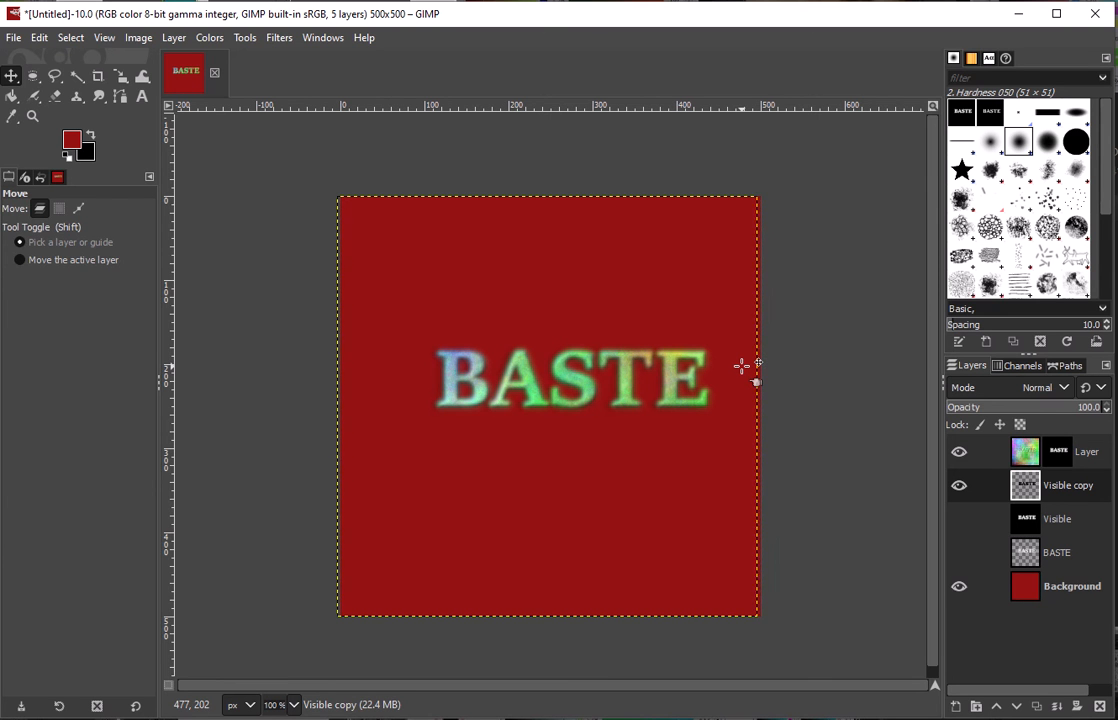
key("Left")
key("Left")
key("Left")
key("Left")
key("Left")
key("Left")
key("Left")
key("Left")
key("Left")
key("Left")
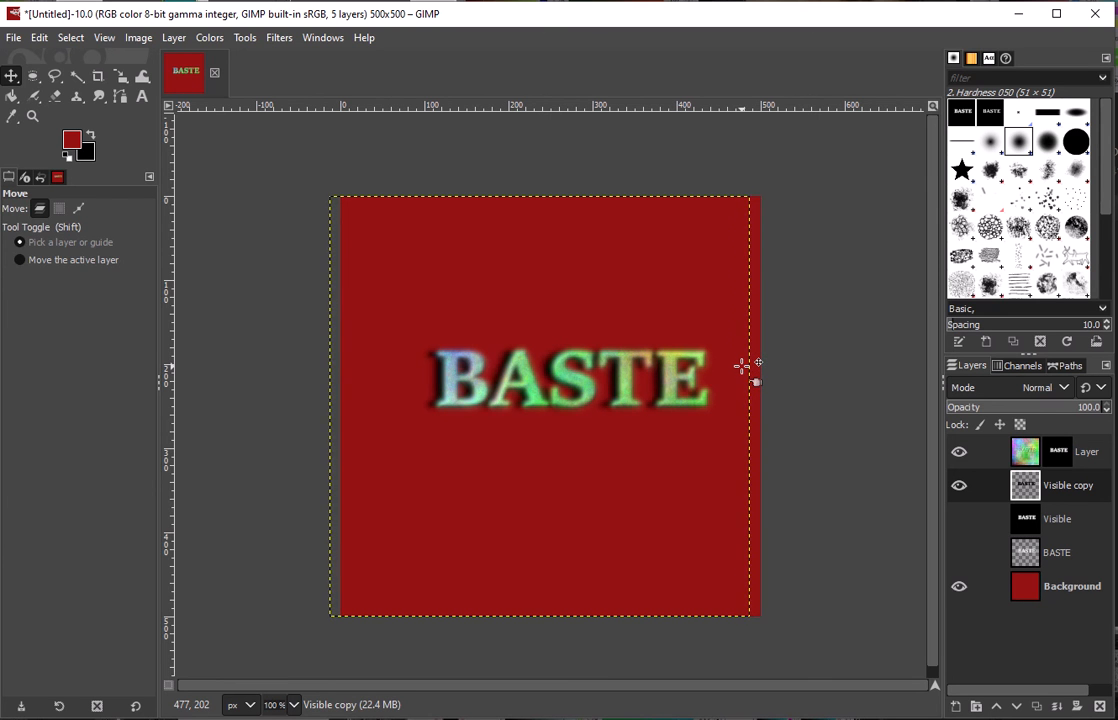
key("Left")
key("Left")
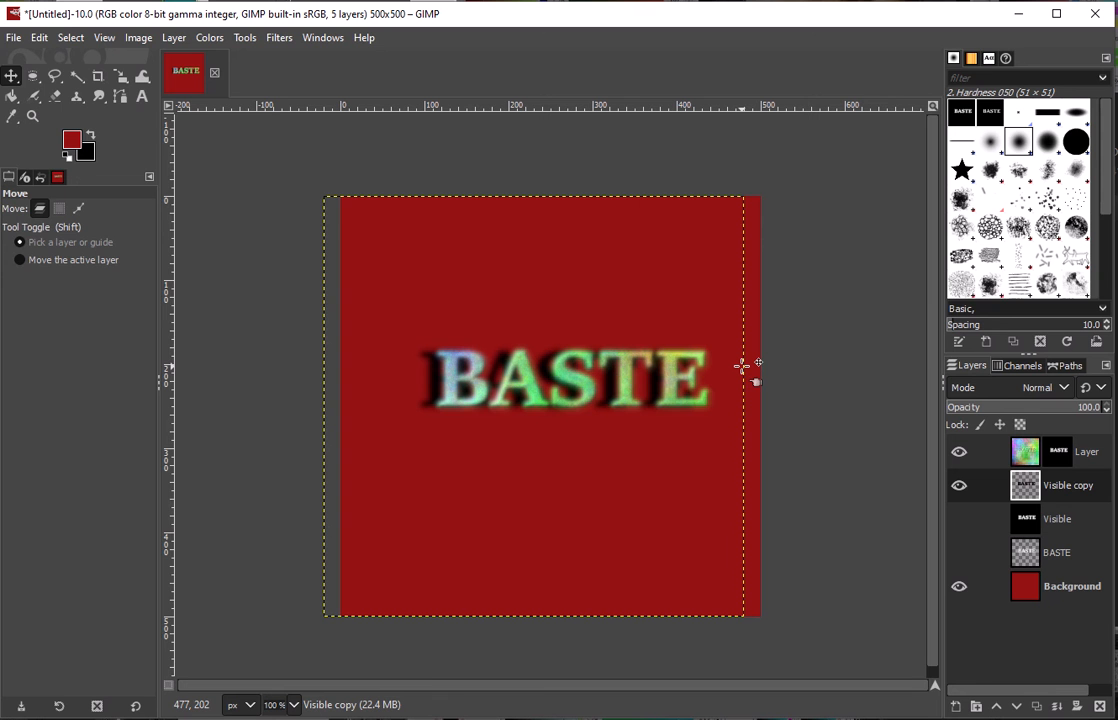
key("Up")
key("Up")
key("Up")
key("Up")
key("Up")
key("Up")
key("Up")
key("Up")
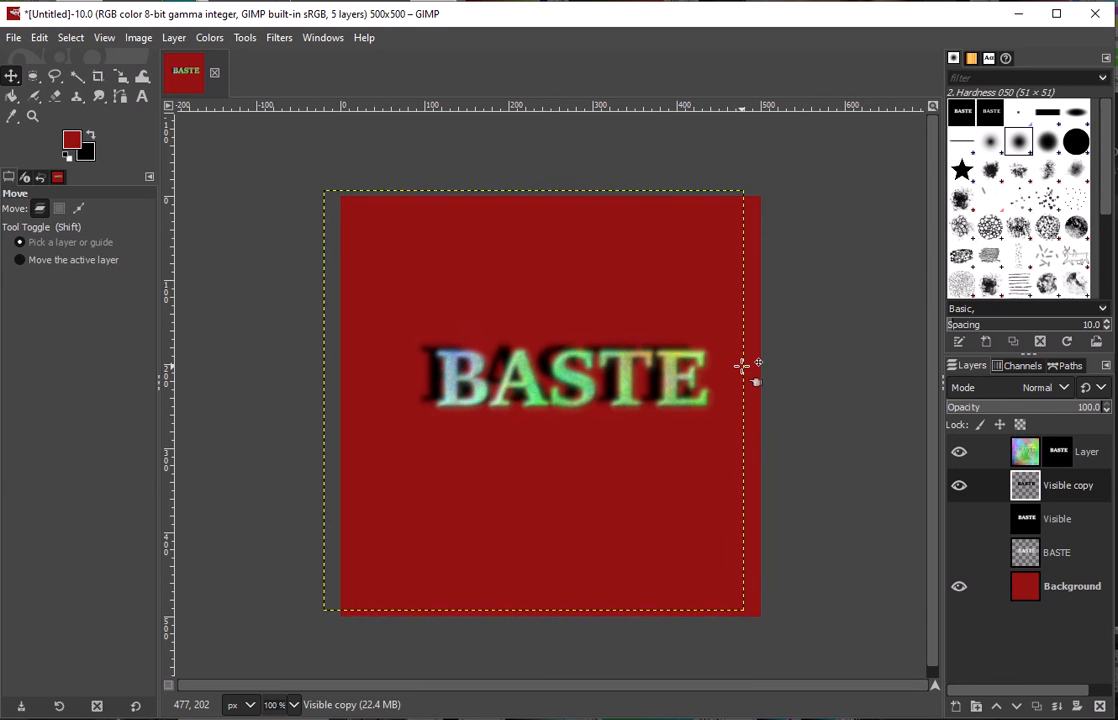
key("Up")
key("Up")
key("Up")
key("Up")
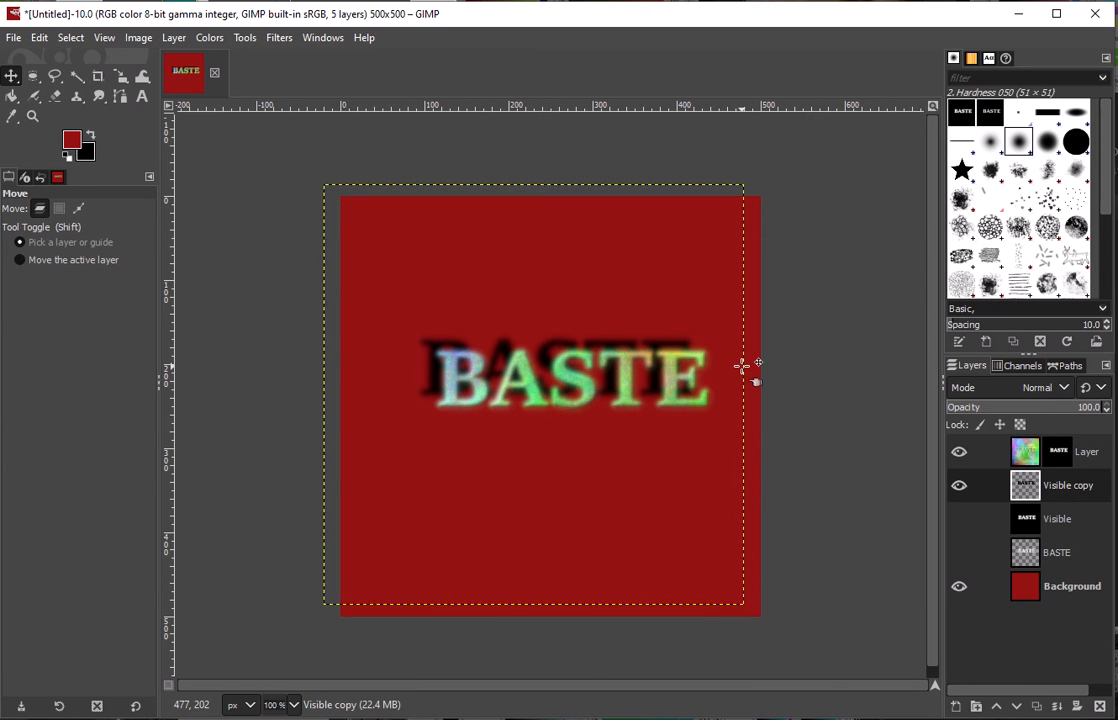
- Fine-tune the shadow layer's position to an offset of about 18 px left and 12 px up from the canvas origin
key("Right")
key("Right")
key("Right")
key("Right")
key("Right")
key("Right")
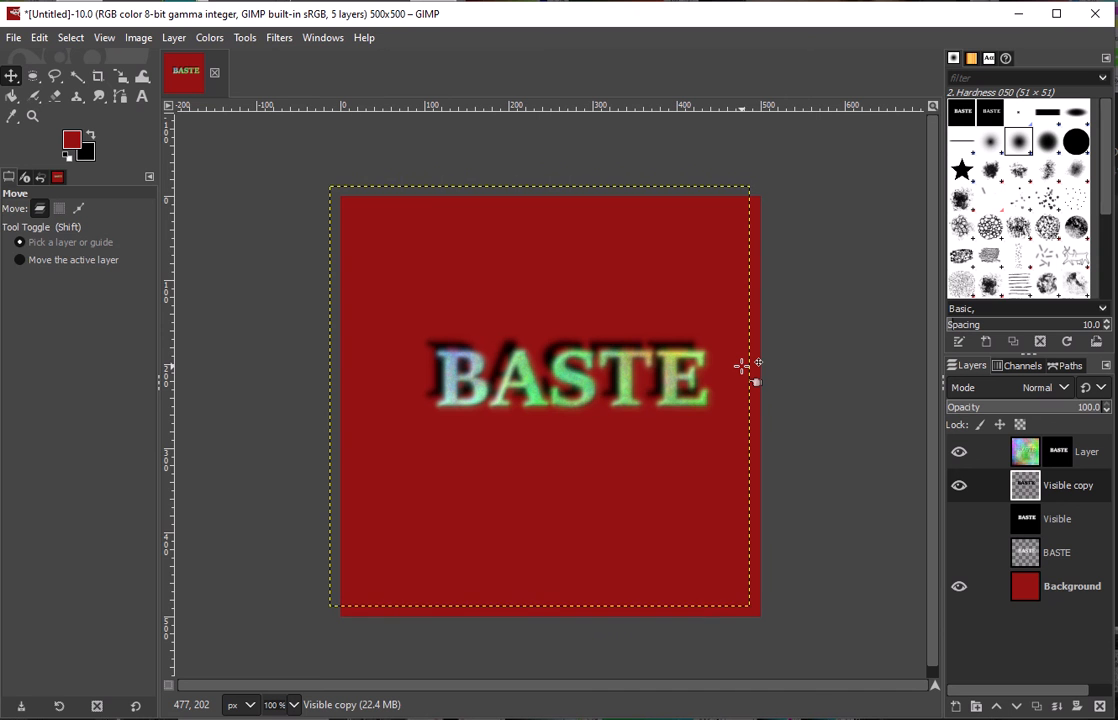
key("Left")
key("Left")
key("Left")
key("Left")
key("Left")
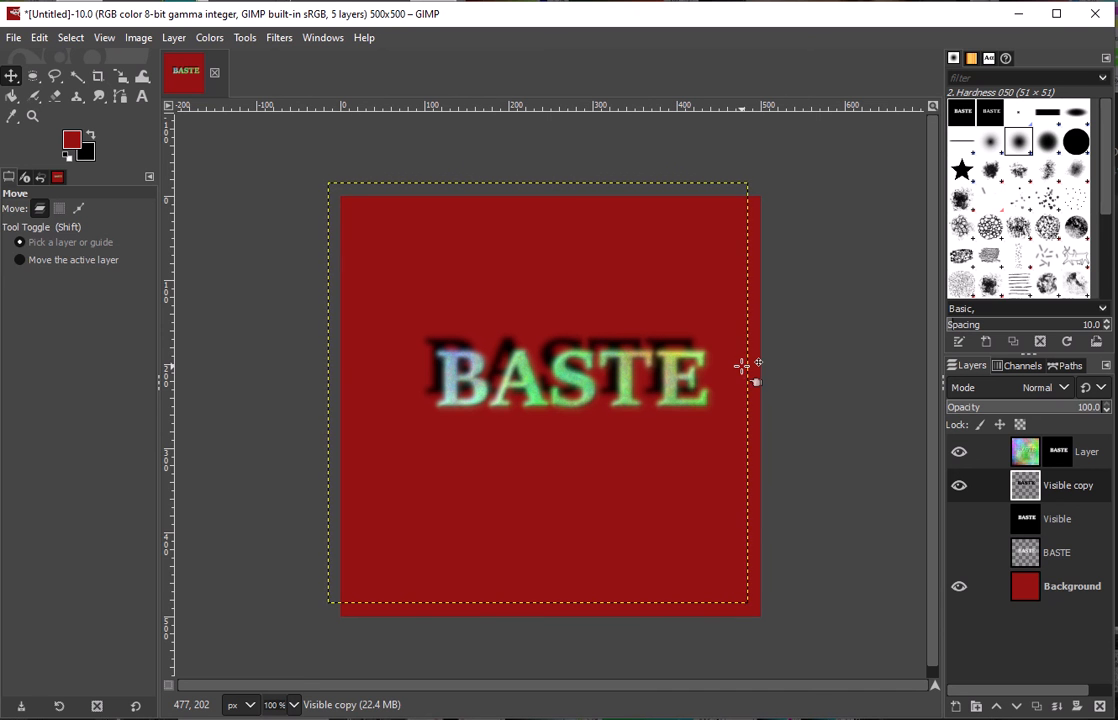
key("Left")
key("Left")
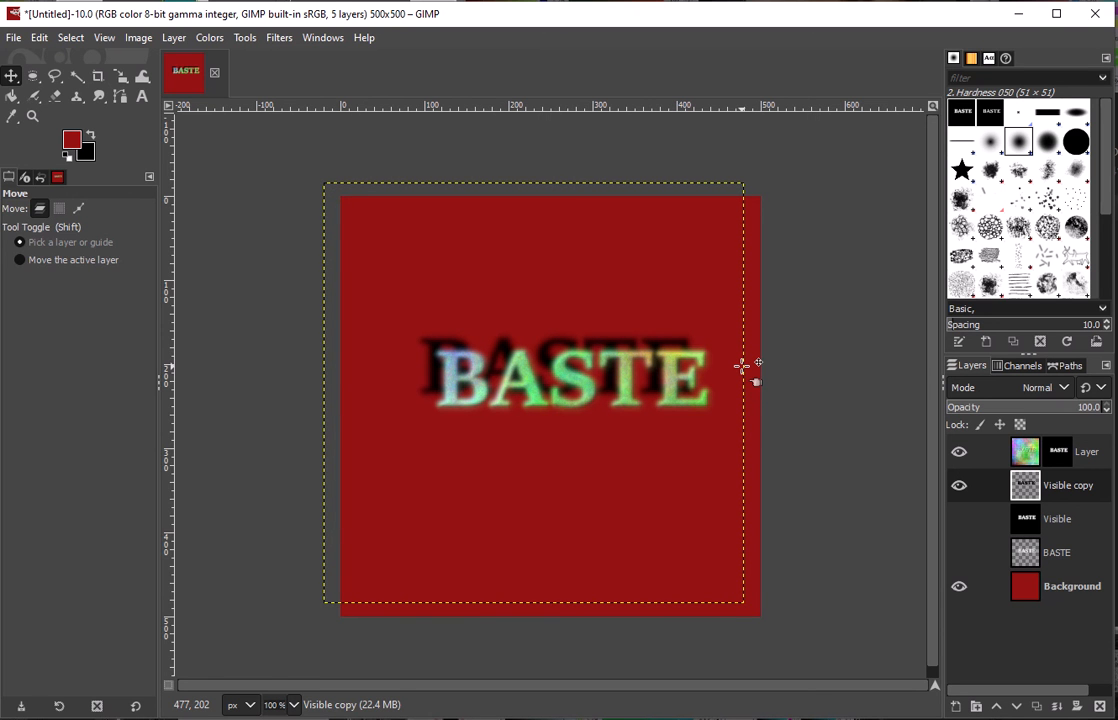
key("Down")
key("Down")
key("Down")
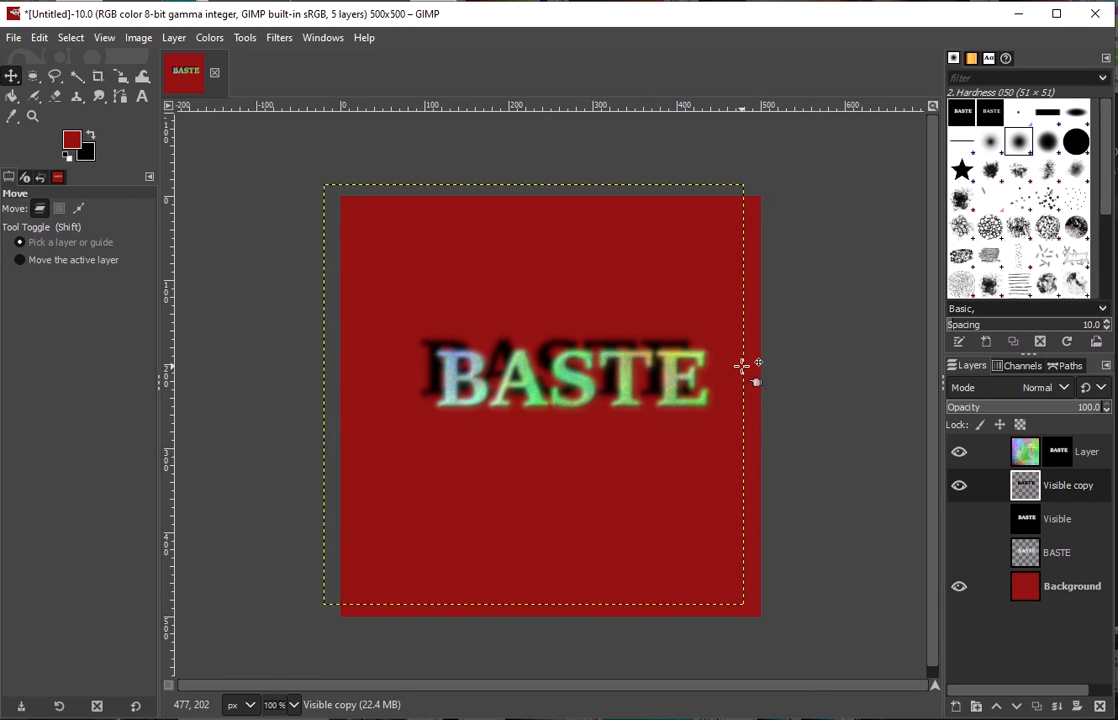
key("Down")
key("Down")
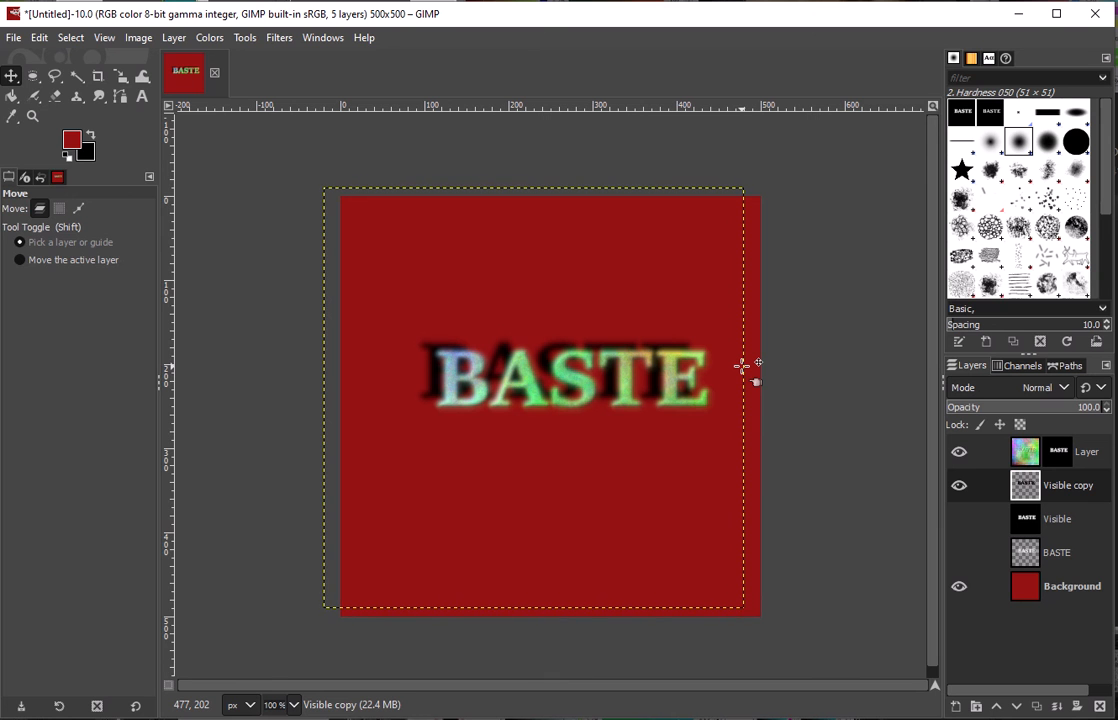
key("Right")
key("Right")
key("Right")
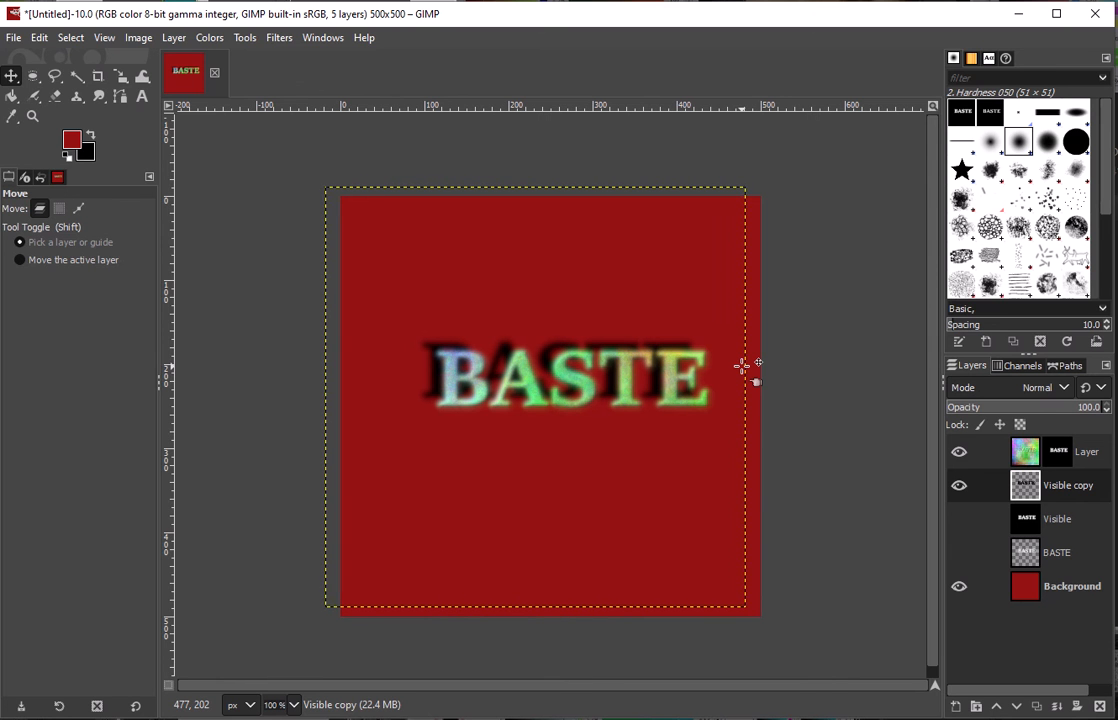